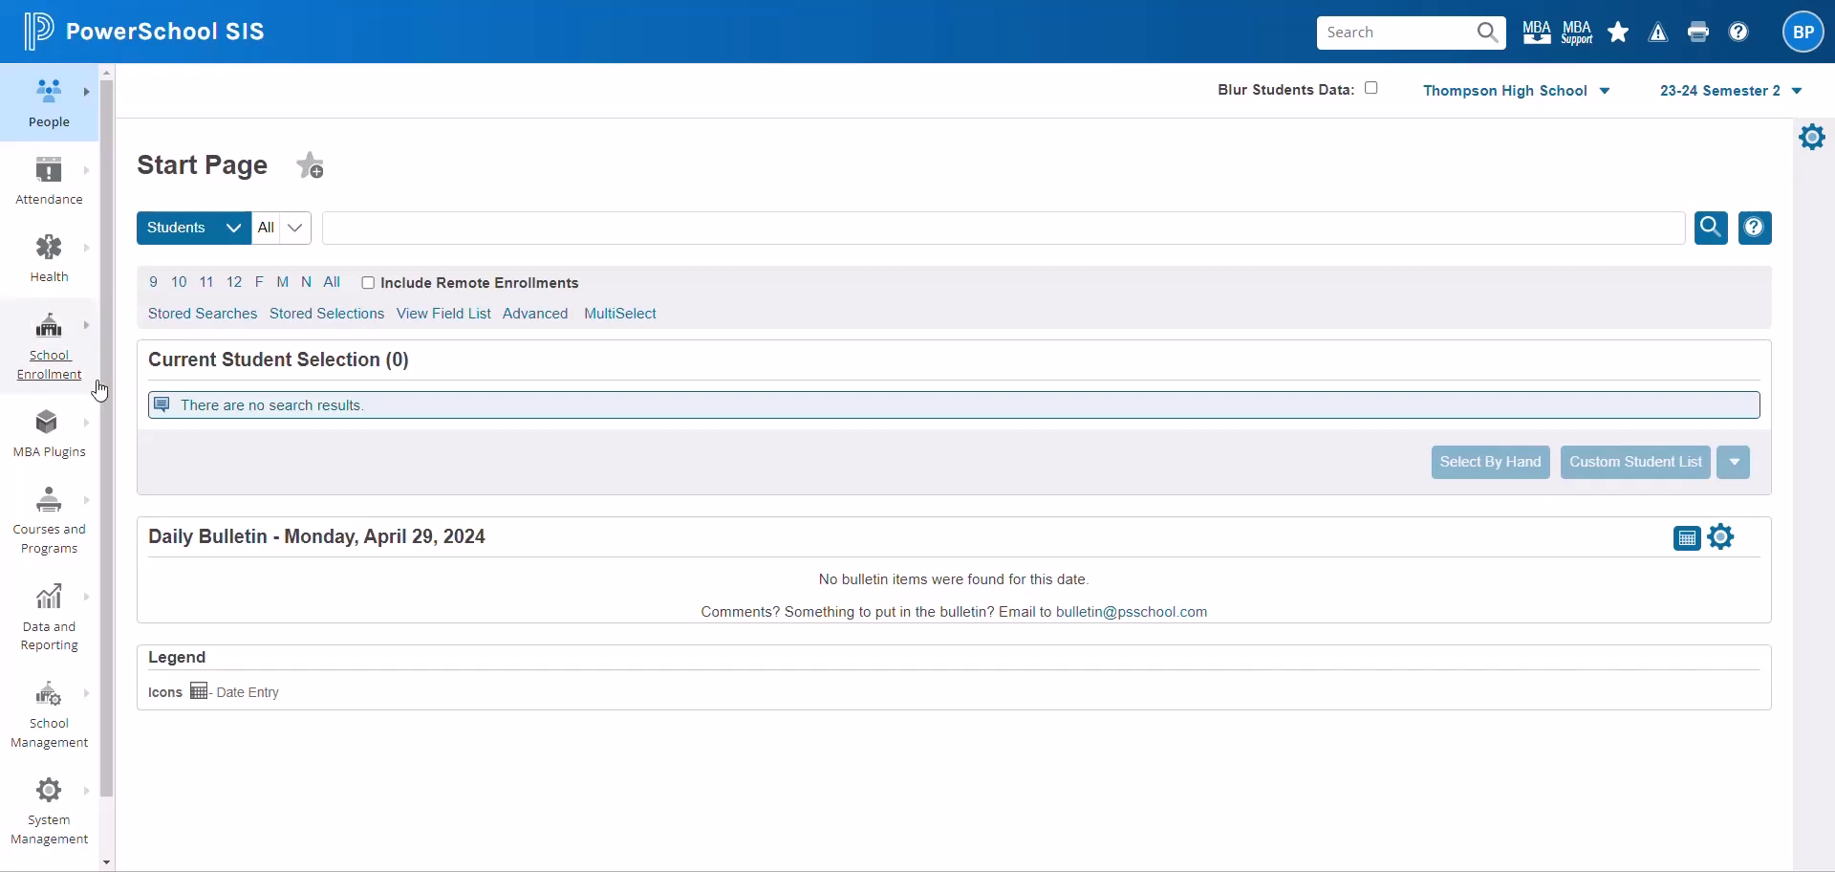
Open the Balances Report of the MBA Cafe plugin.
click(57, 434)
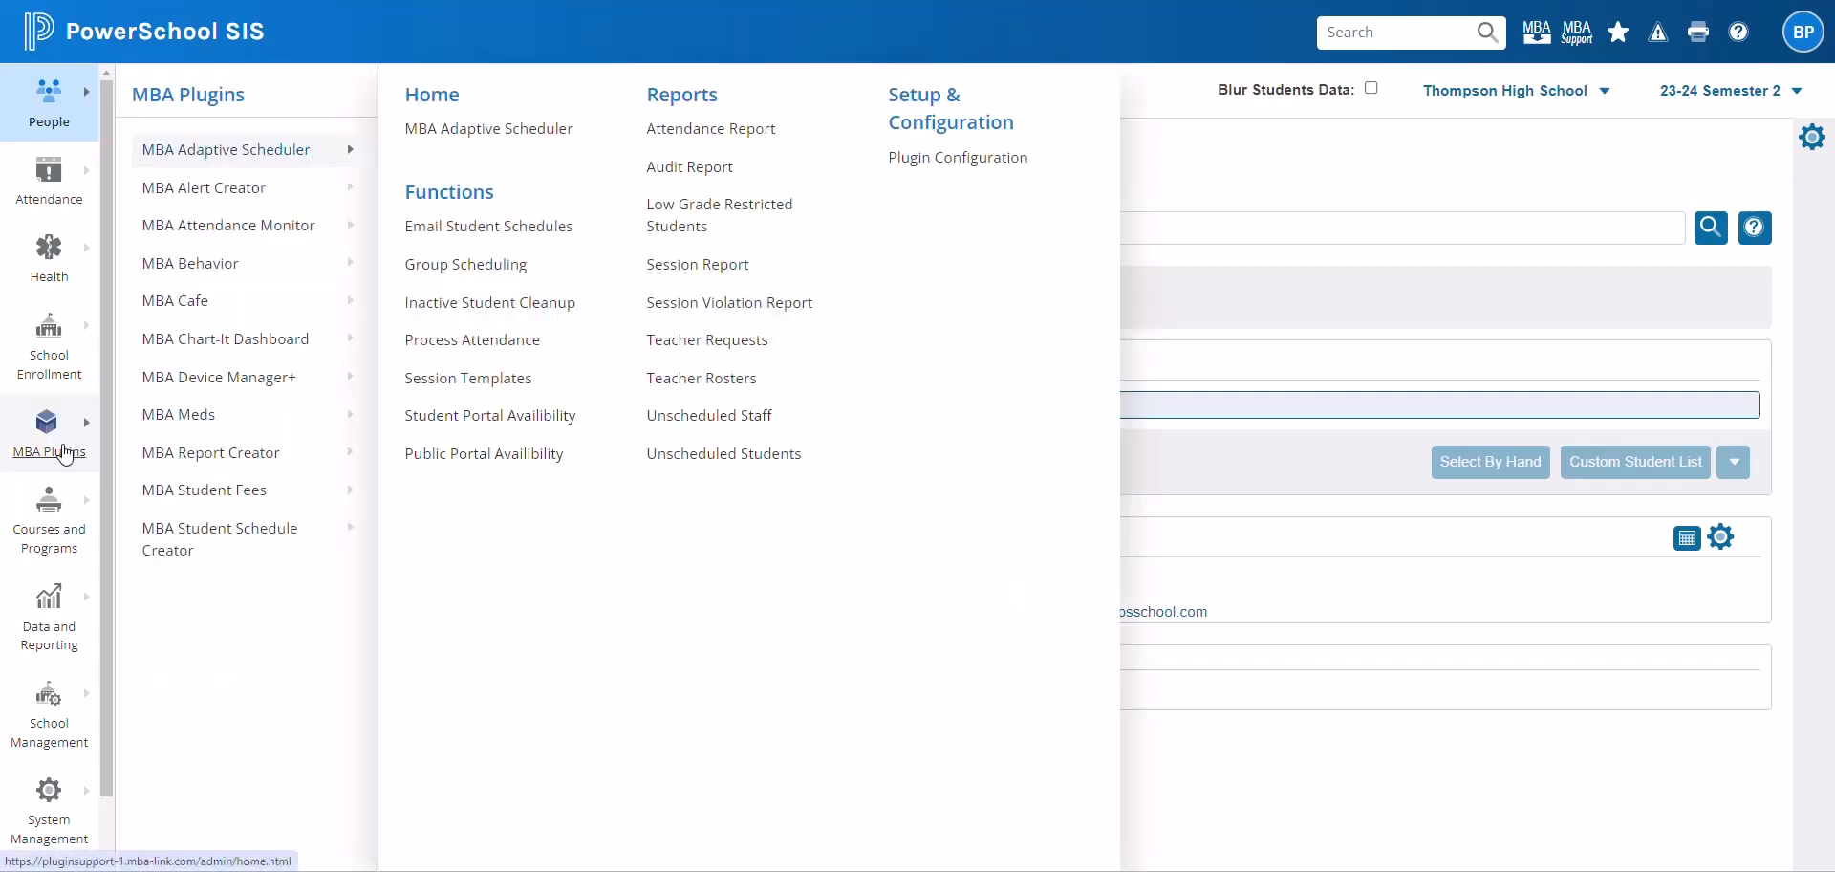
click(176, 312)
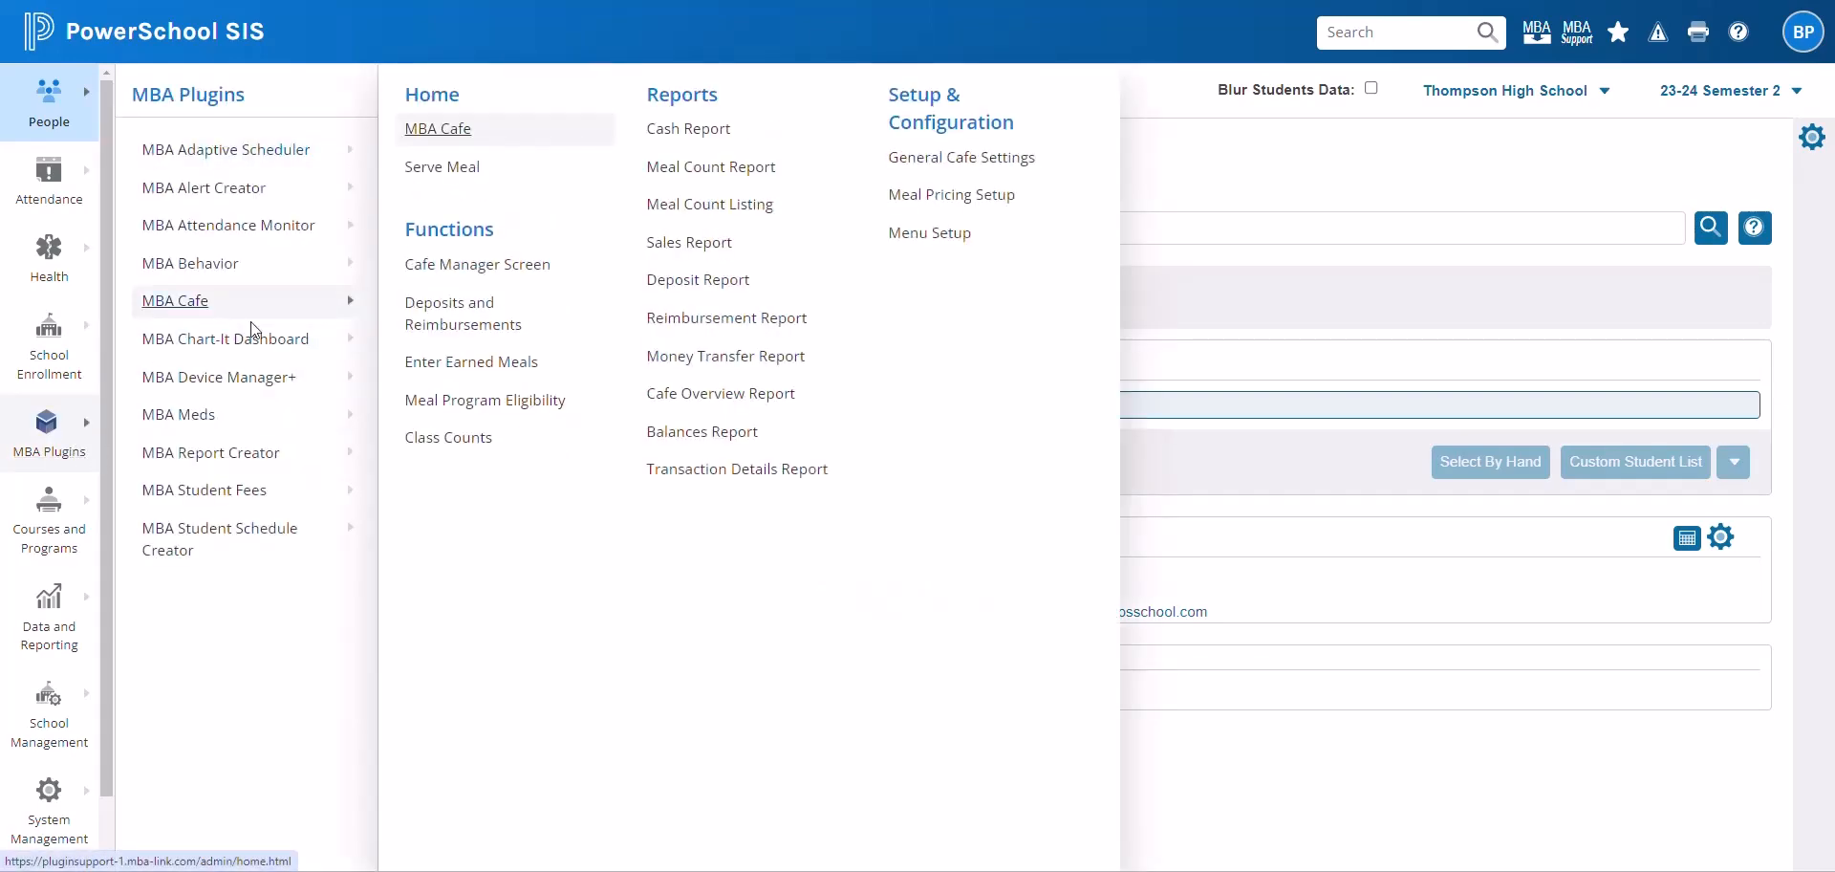
click(675, 427)
Limit the balances report's student selection to Only Students and Inactive Only.
click(494, 223)
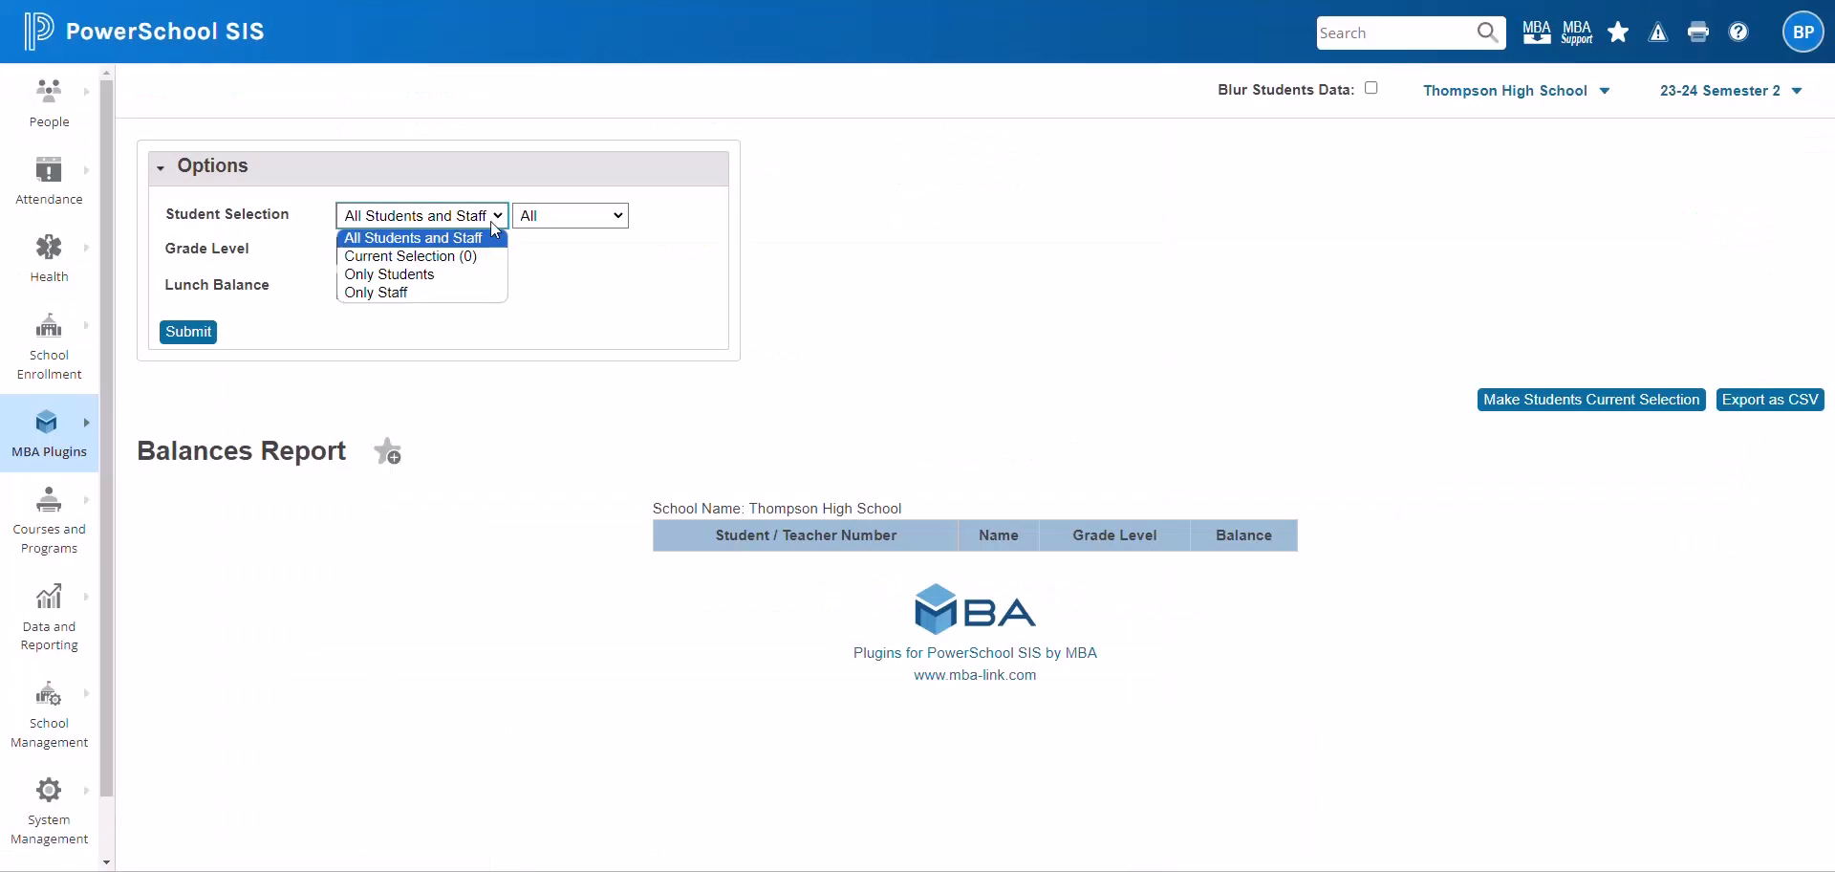
click(463, 276)
click(554, 218)
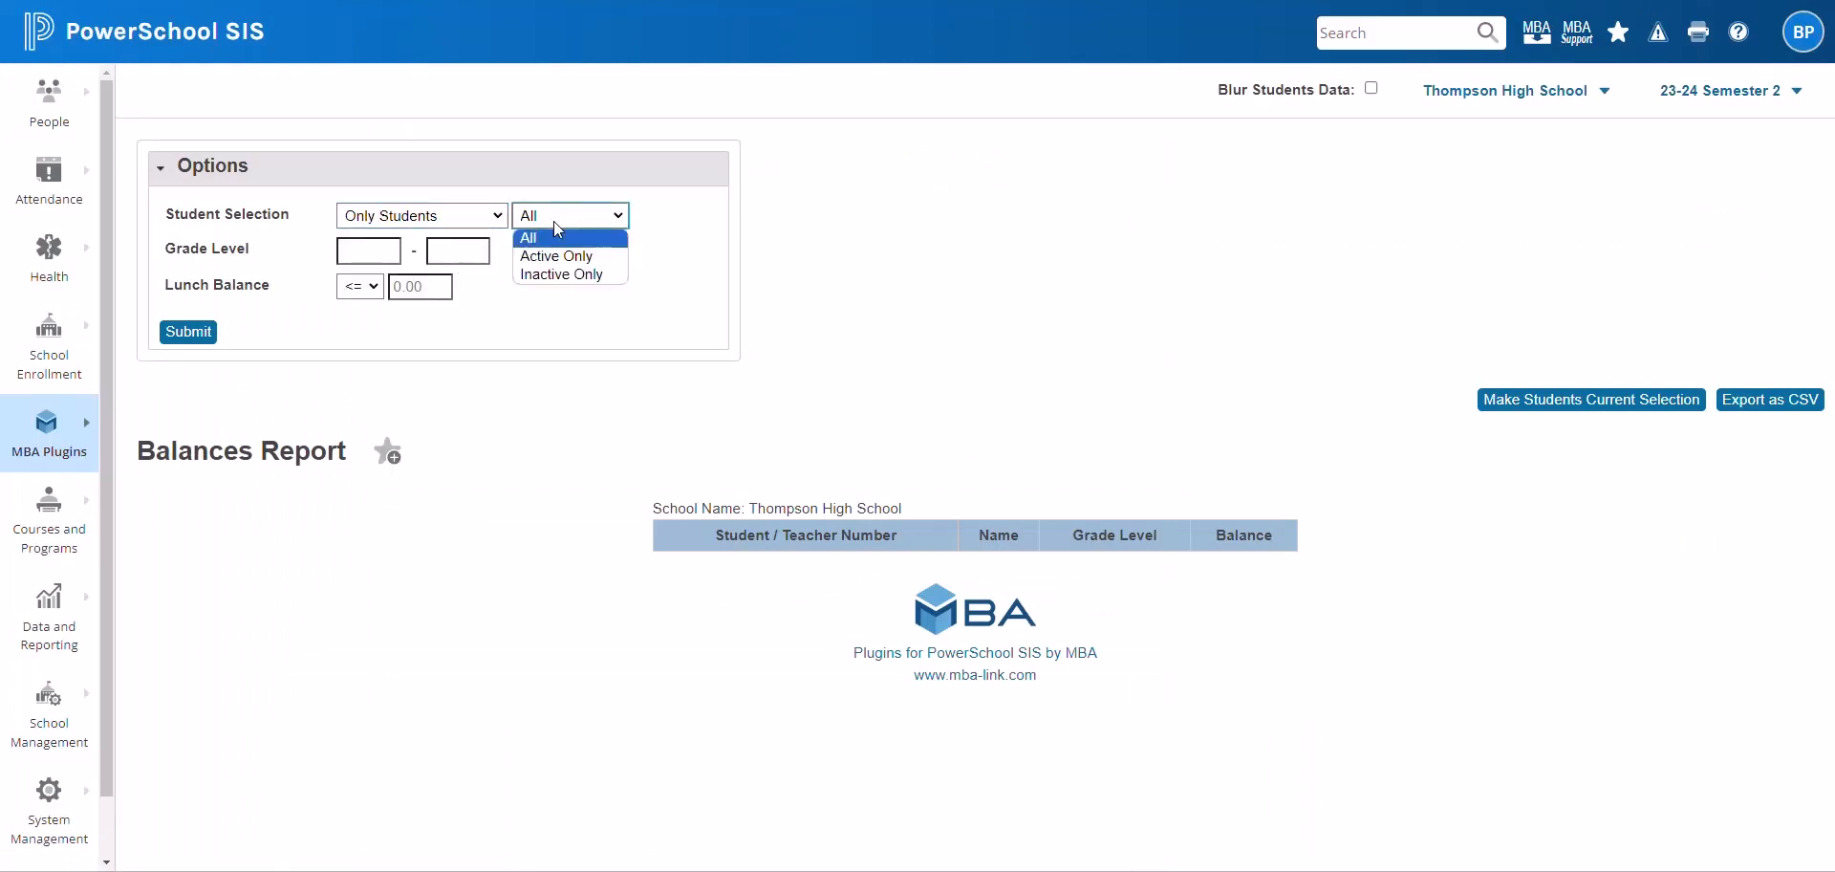
click(546, 275)
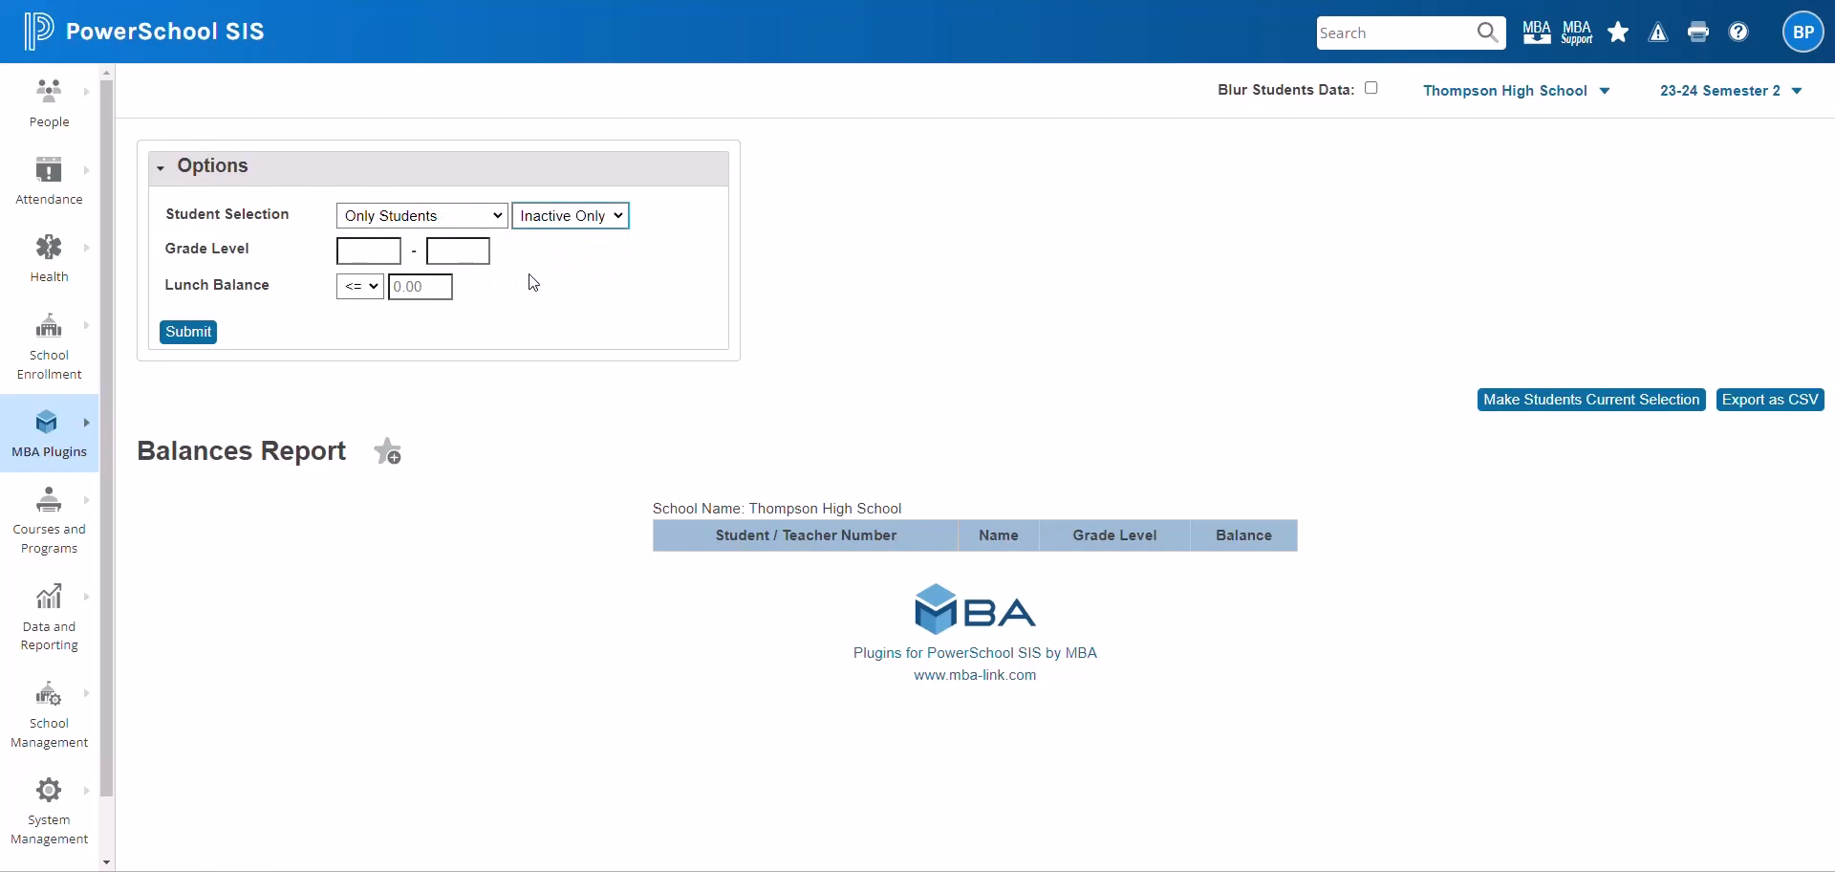
Set the lunch balance filter to >= 0.01 and run the balances report.
click(359, 298)
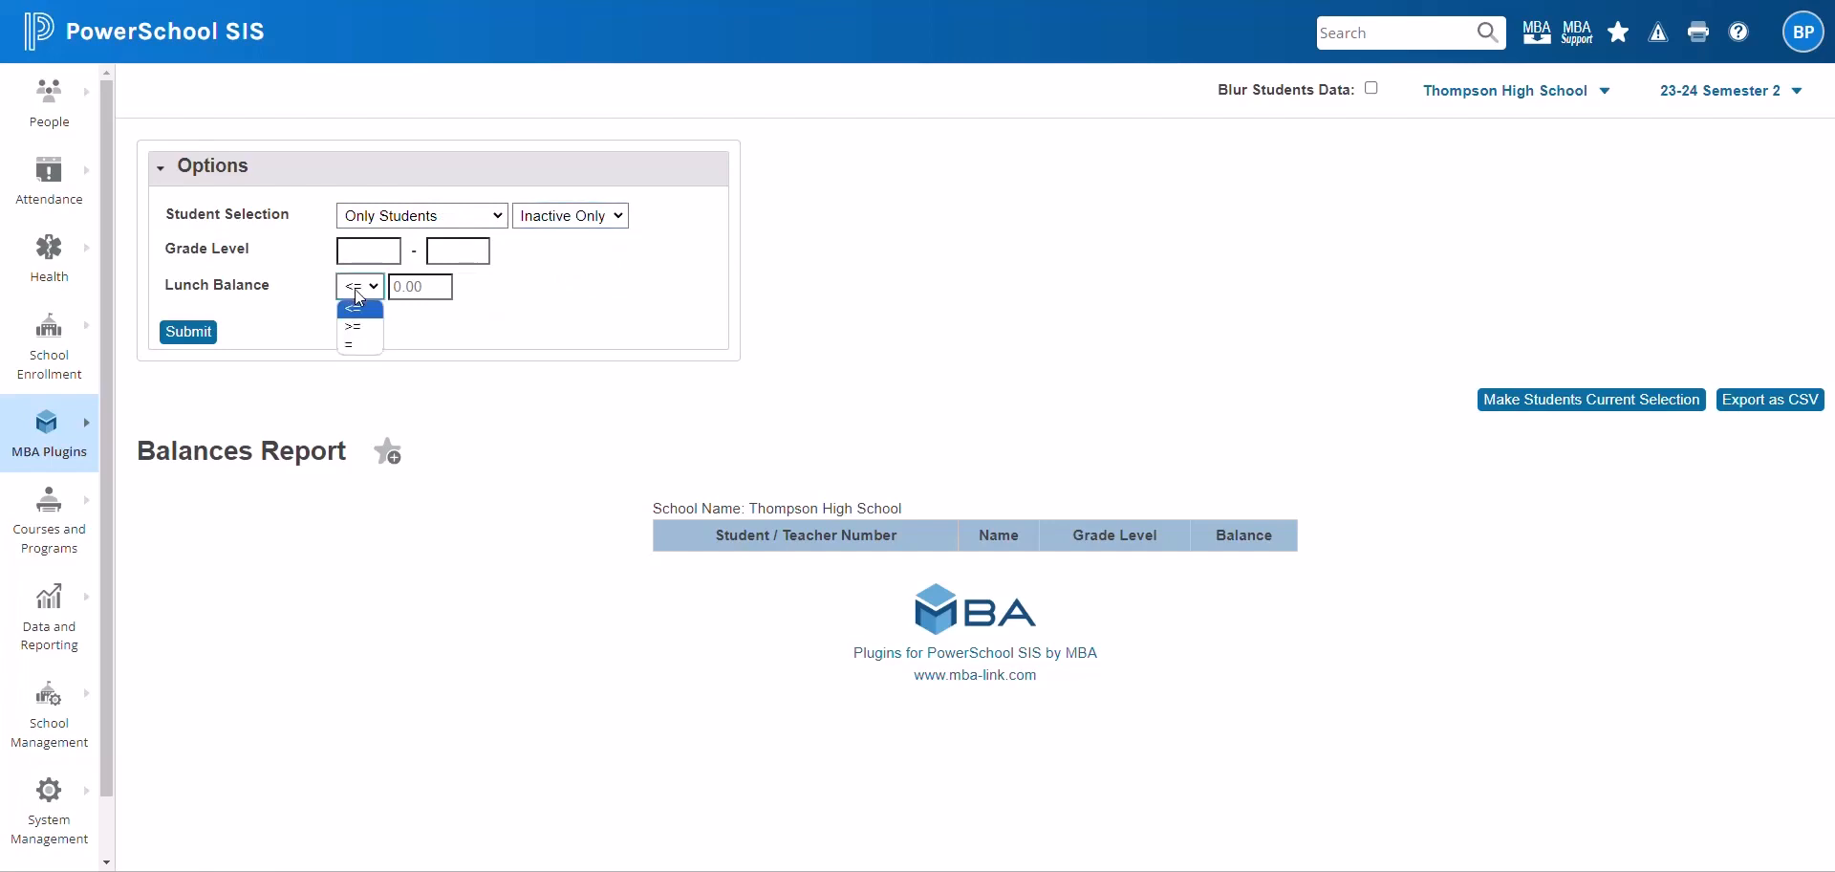
click(365, 337)
click(429, 286)
click(436, 331)
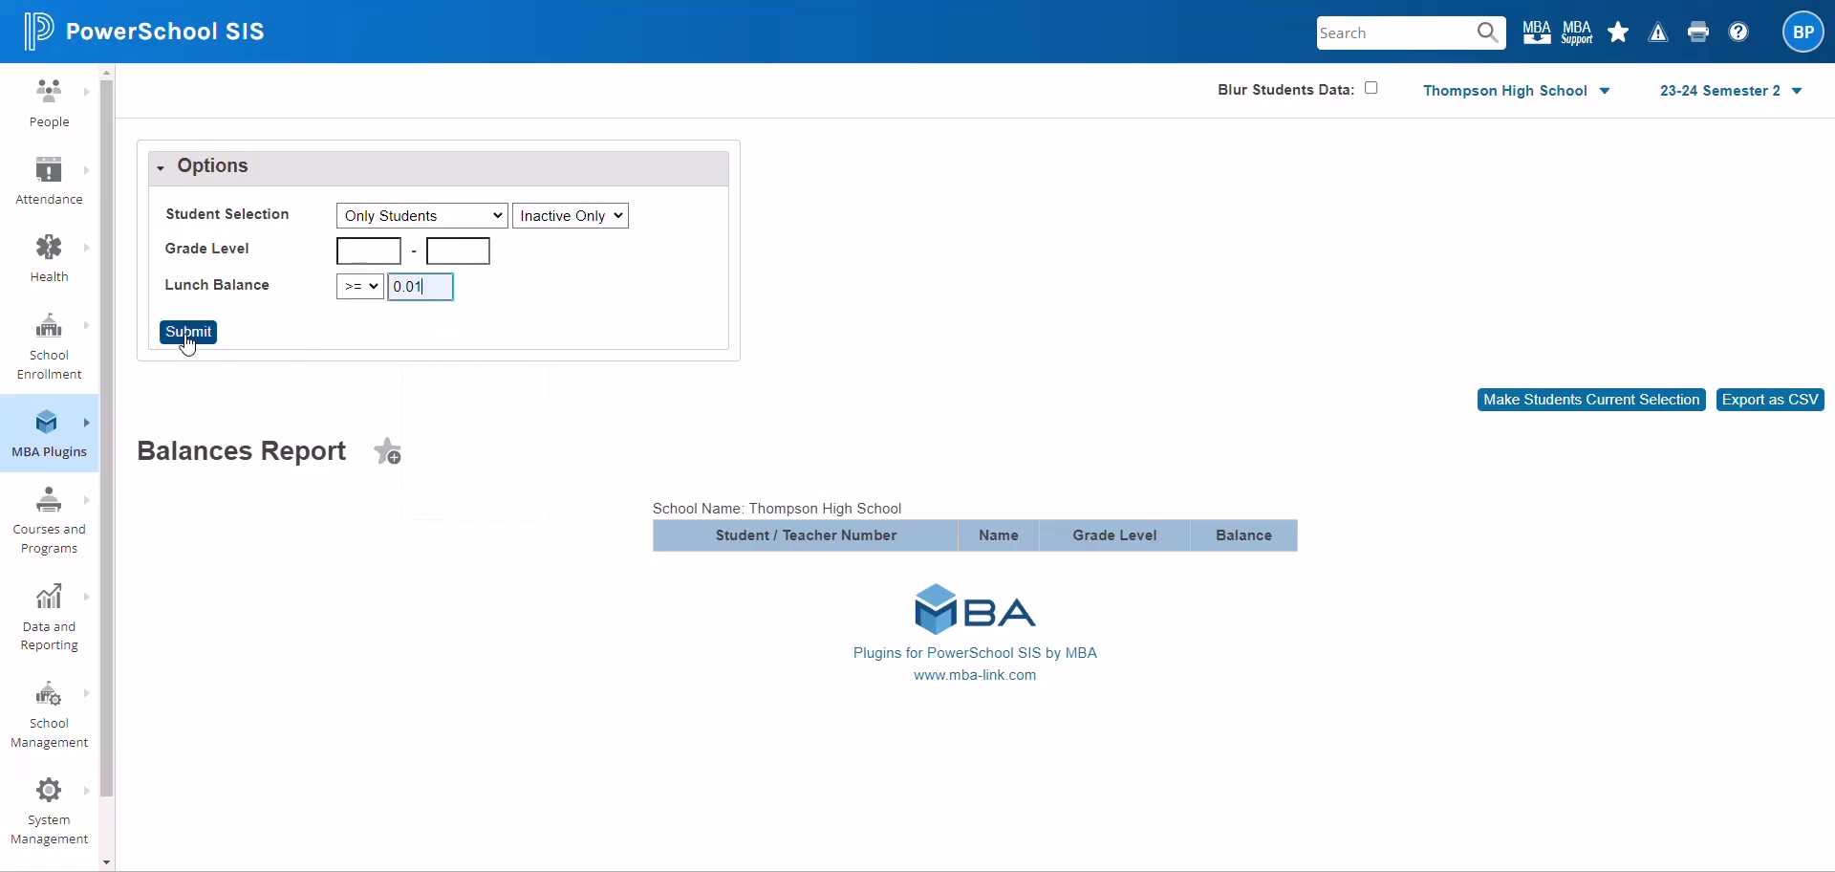
click(187, 335)
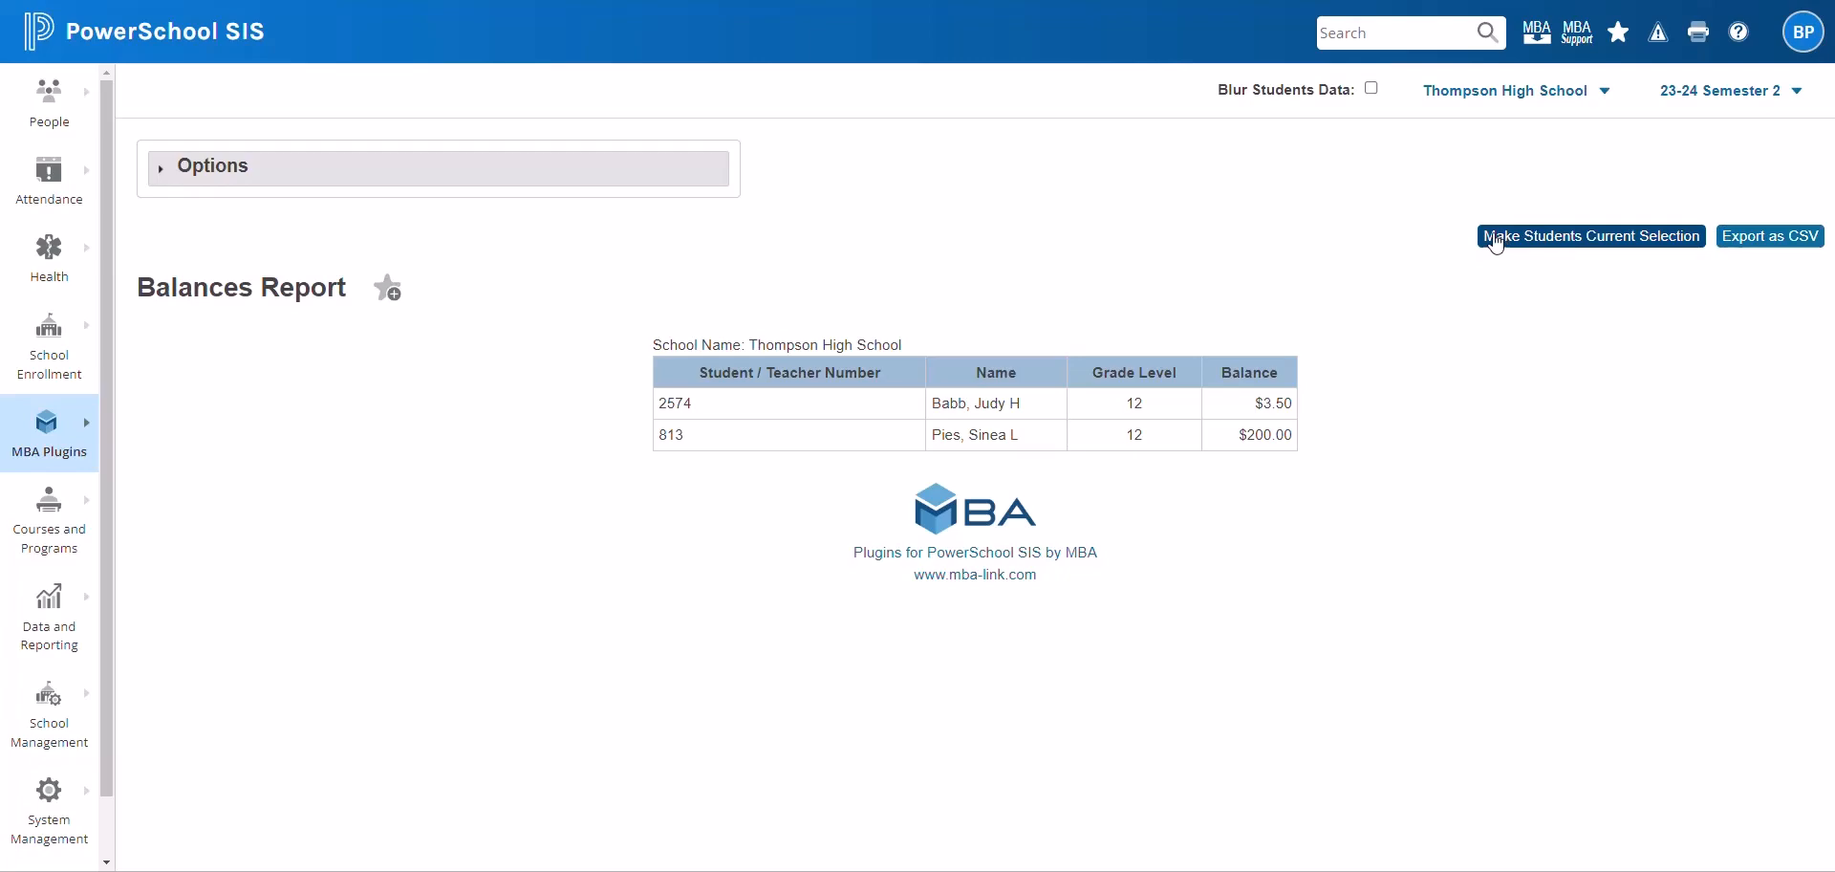
Save the General Cafe Settings with inactive students and staff allowed in autocomplete dropdowns throughout the cafe.
click(57, 457)
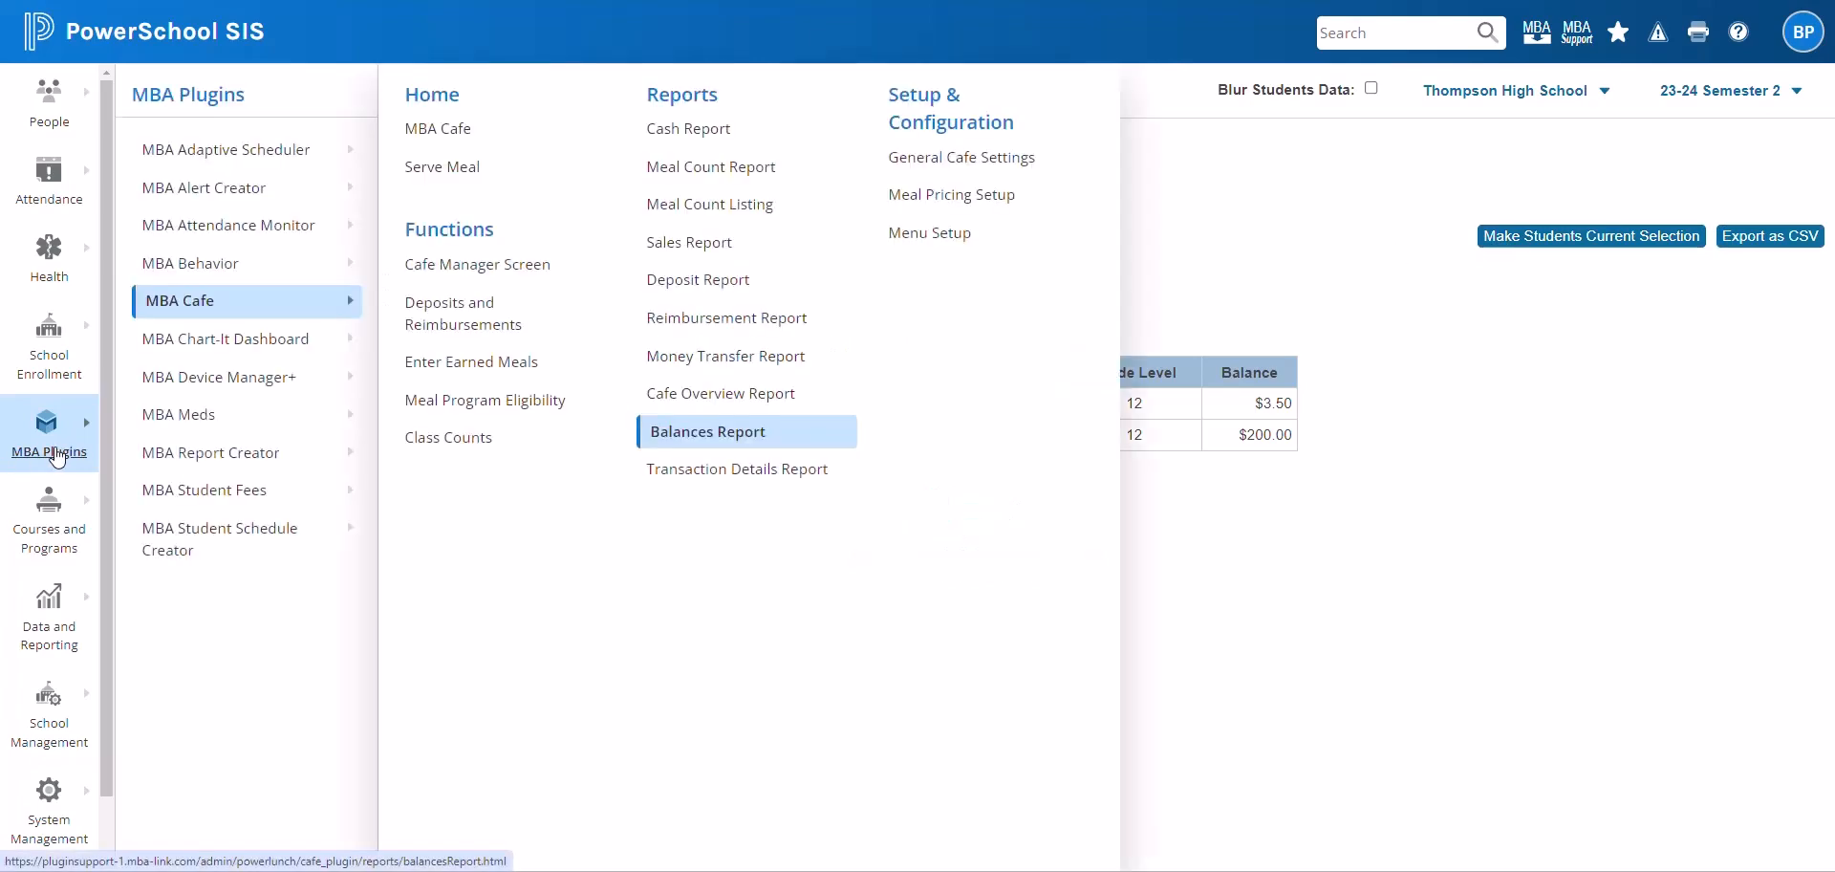
click(934, 162)
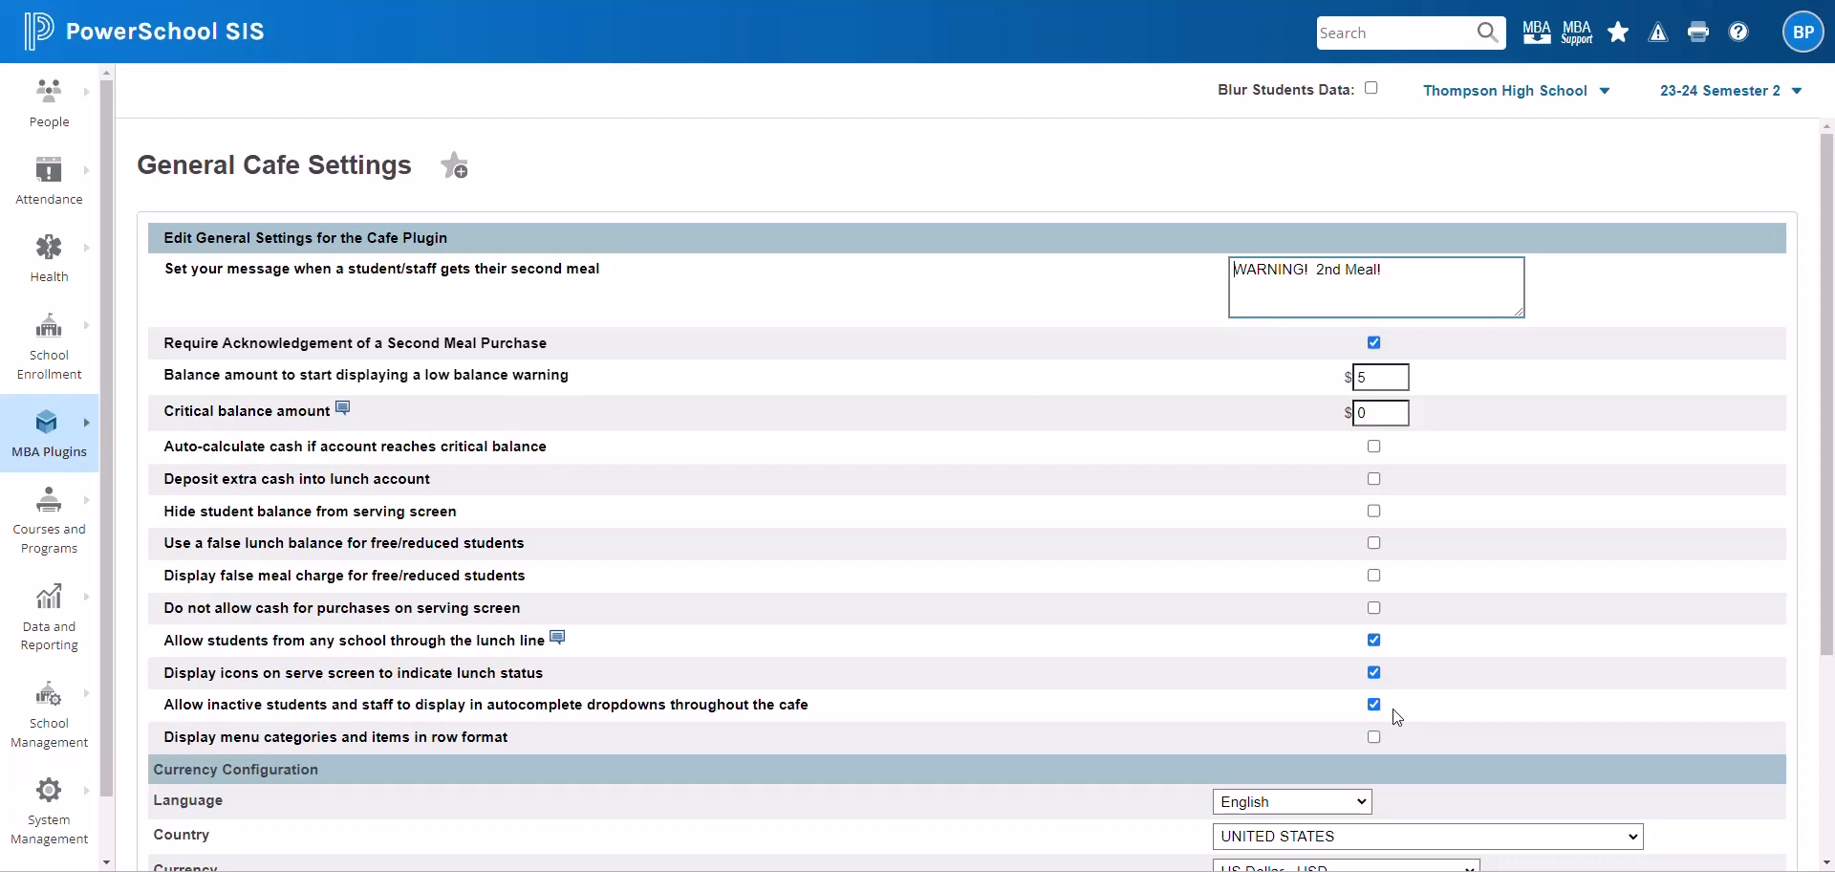
scroll(1396, 708, down, 3)
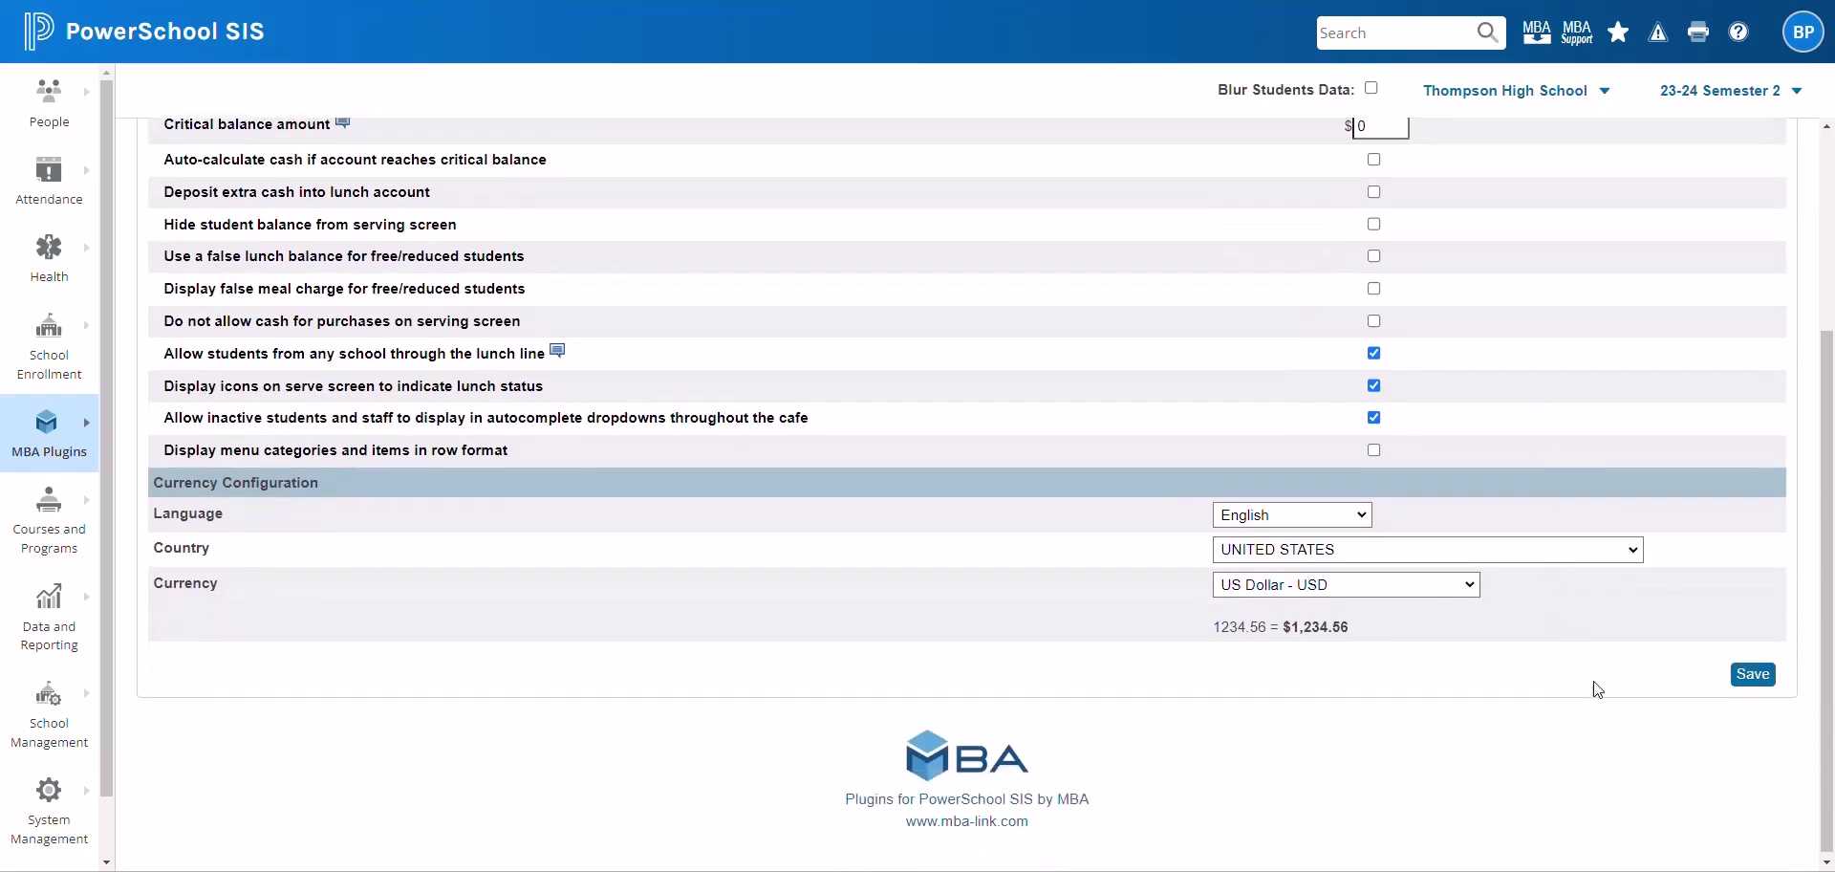
click(1754, 674)
Start a reimbursement under Deposits and Reimbursements and retrieve the inactive student's account by entering their lunch ID.
click(65, 463)
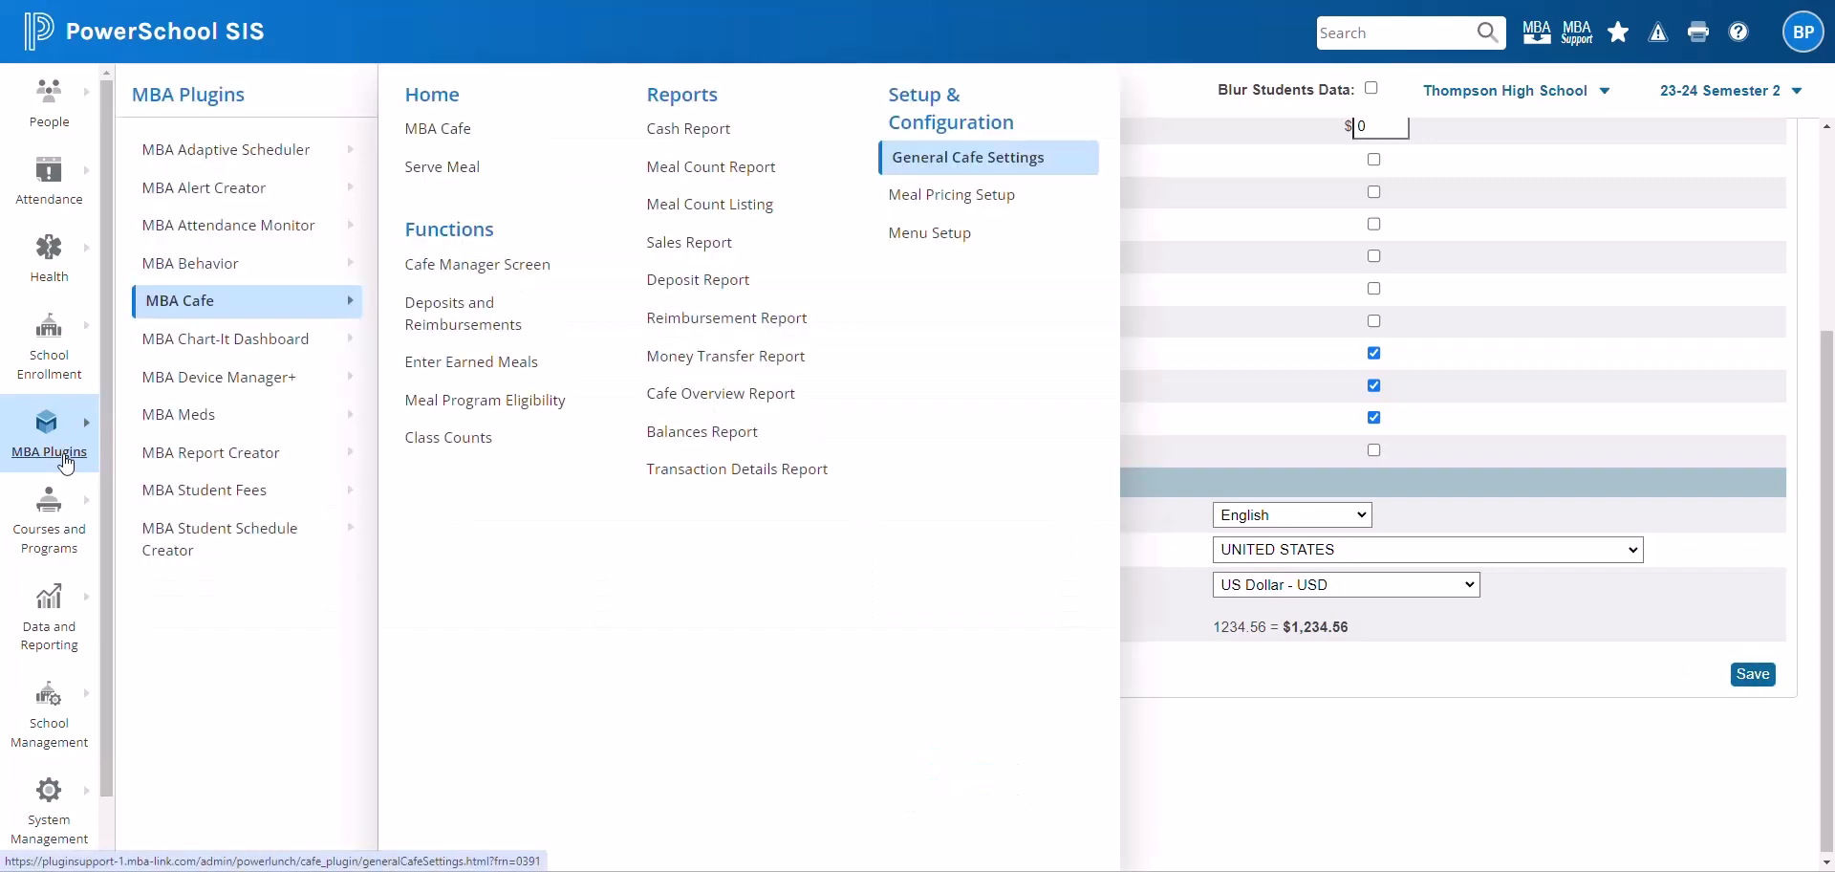
click(432, 323)
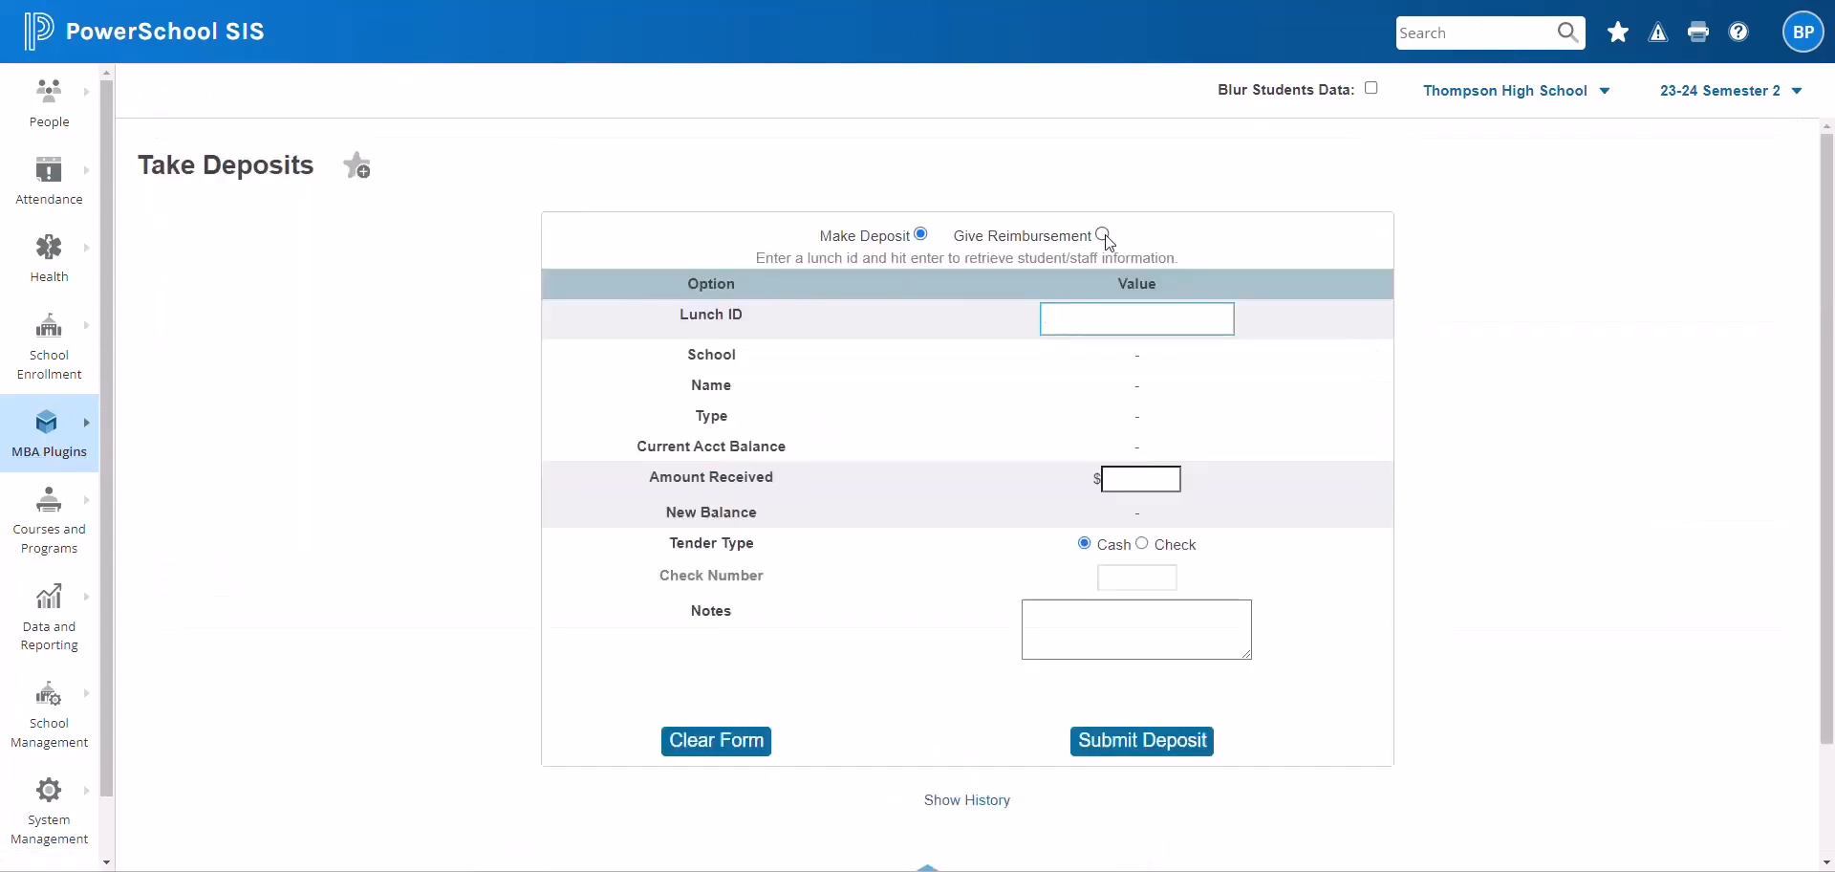
click(1105, 236)
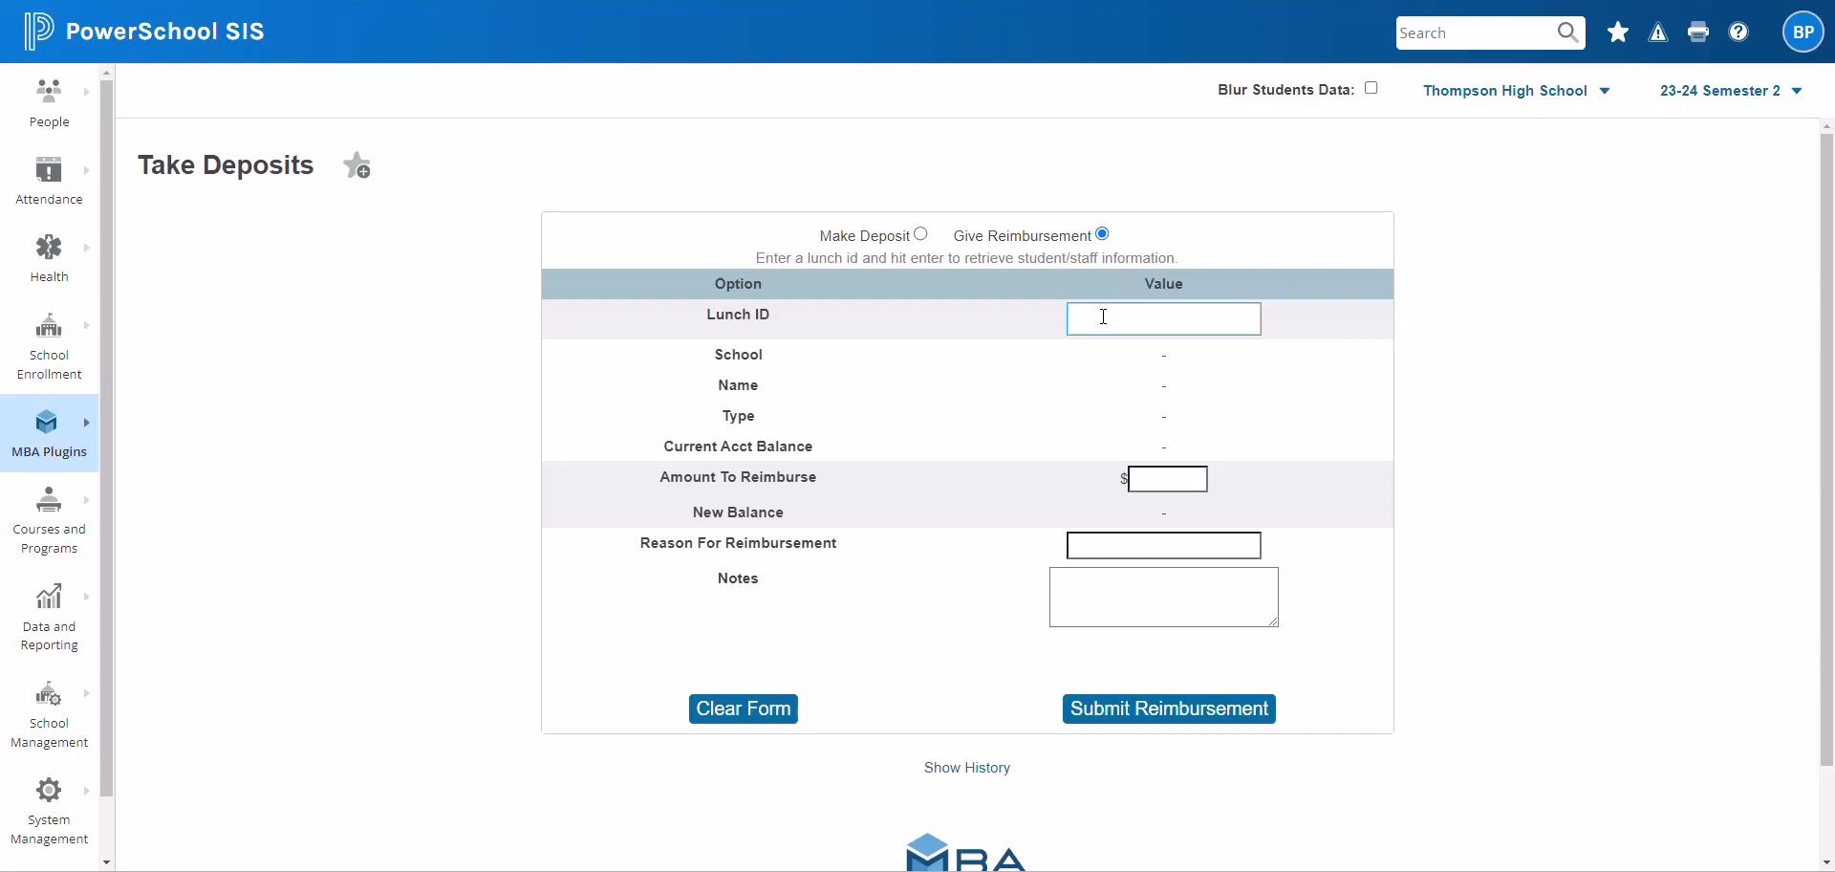
text(8690)
key(Return)
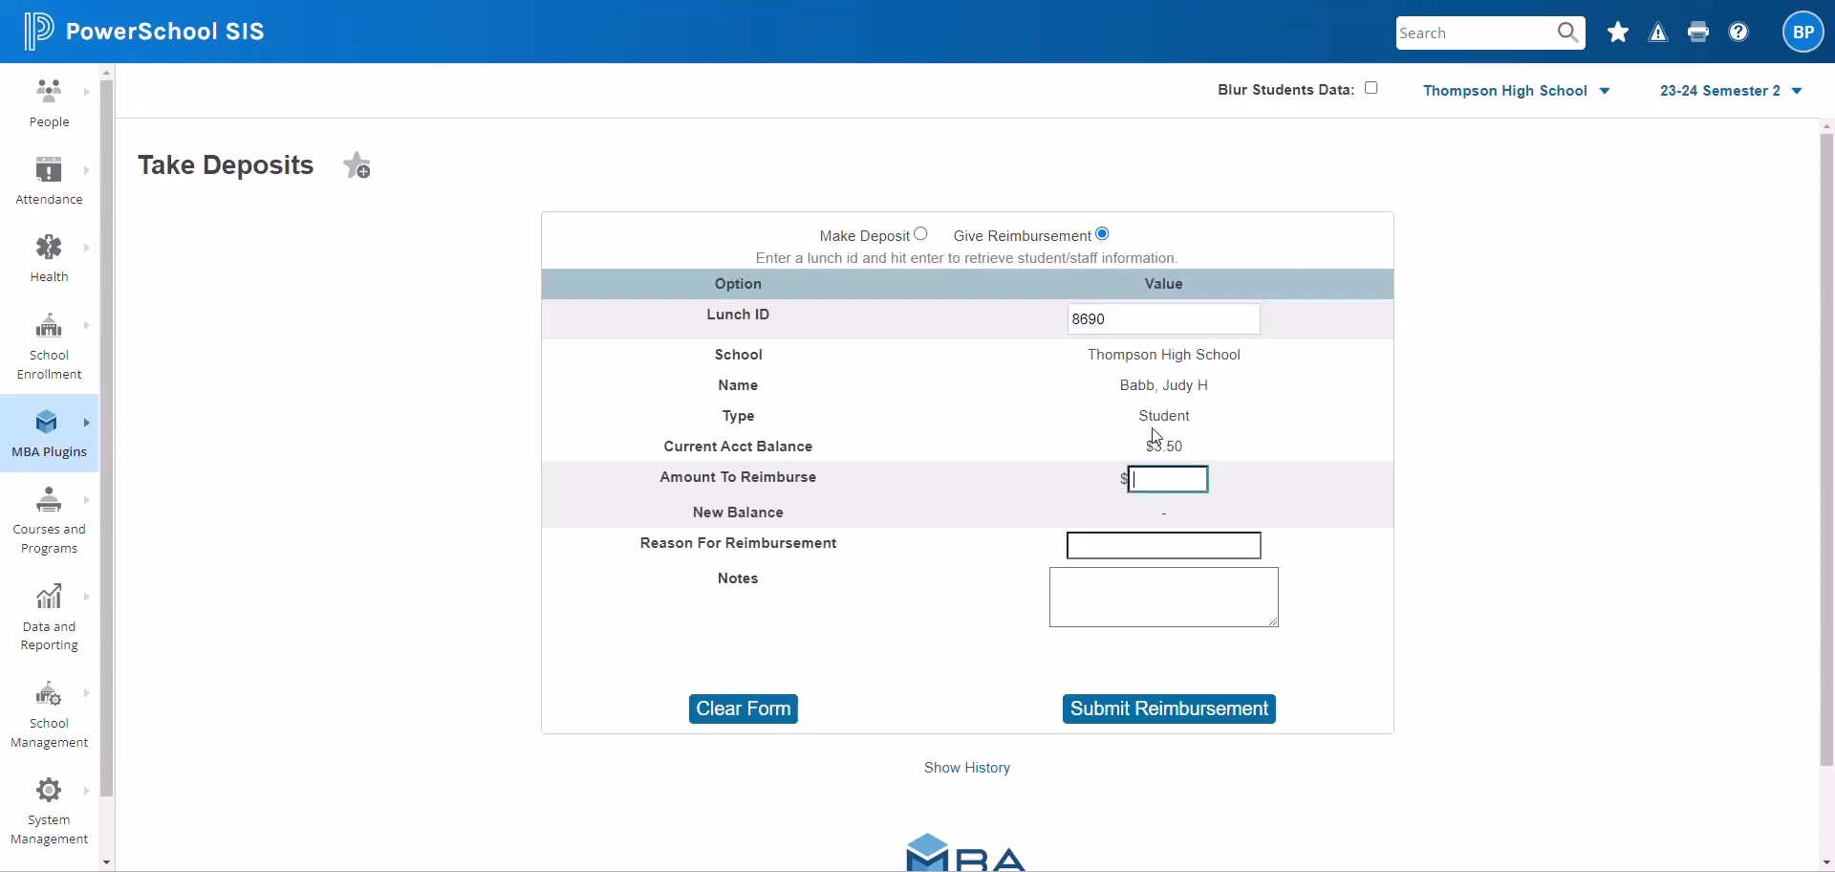
Submit a $3.50 reimbursement with the reason "Transferred Out" and the note "Transfer out of district".
click(1186, 473)
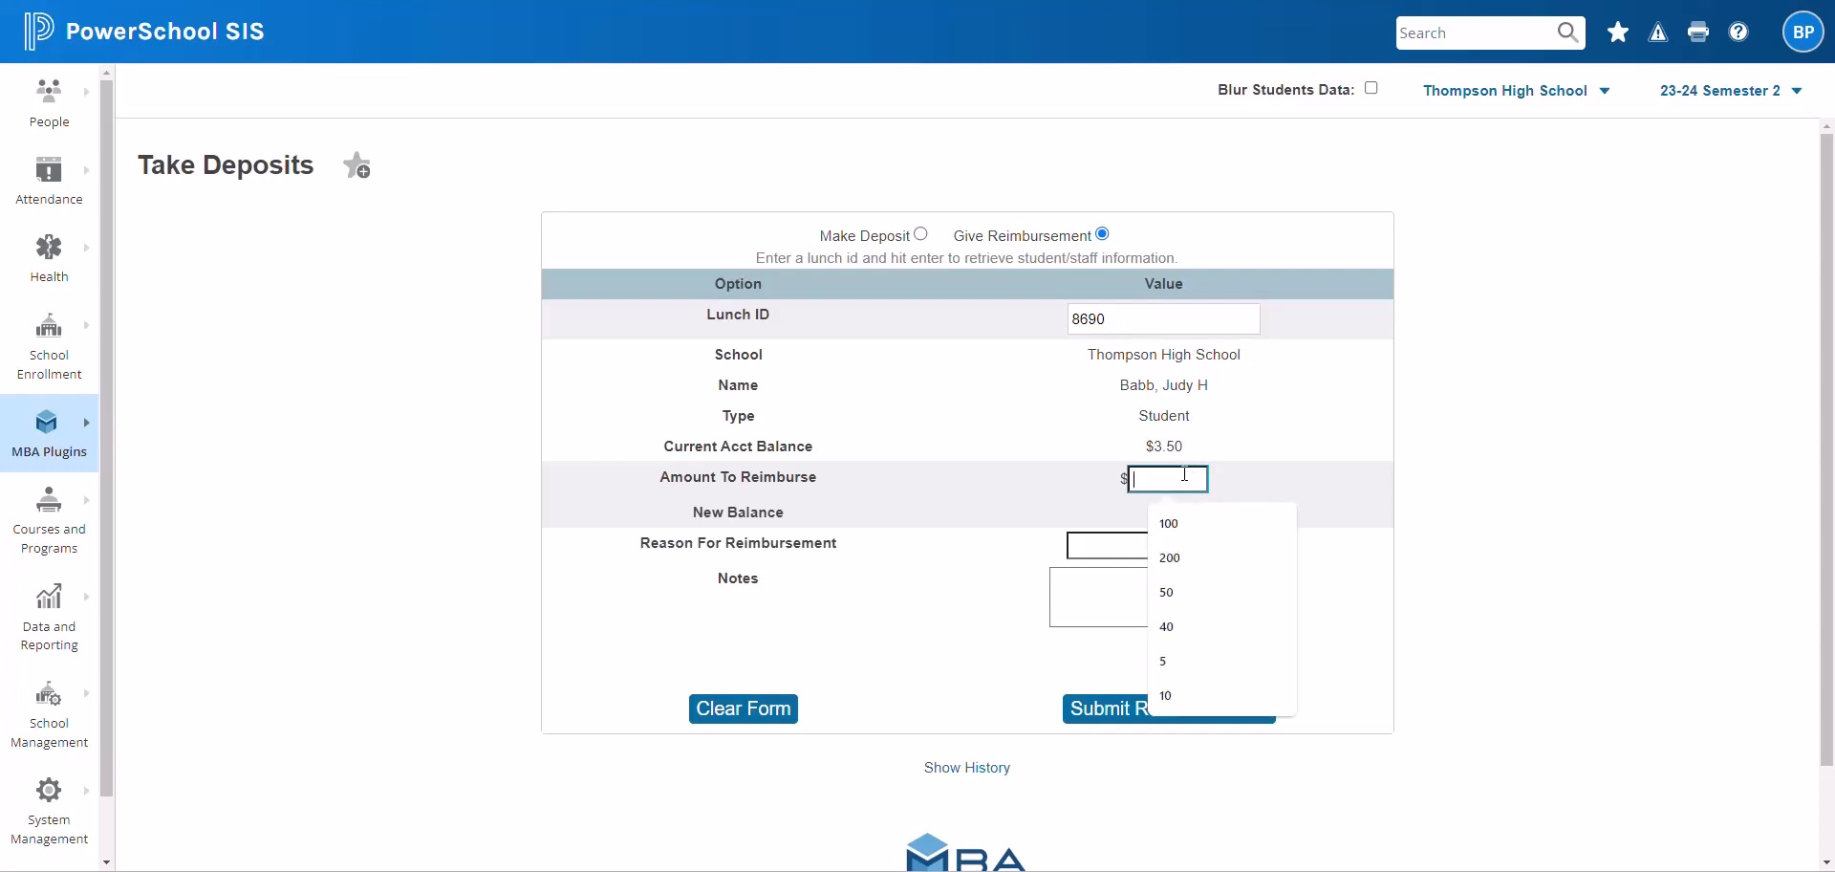
text(3.50)
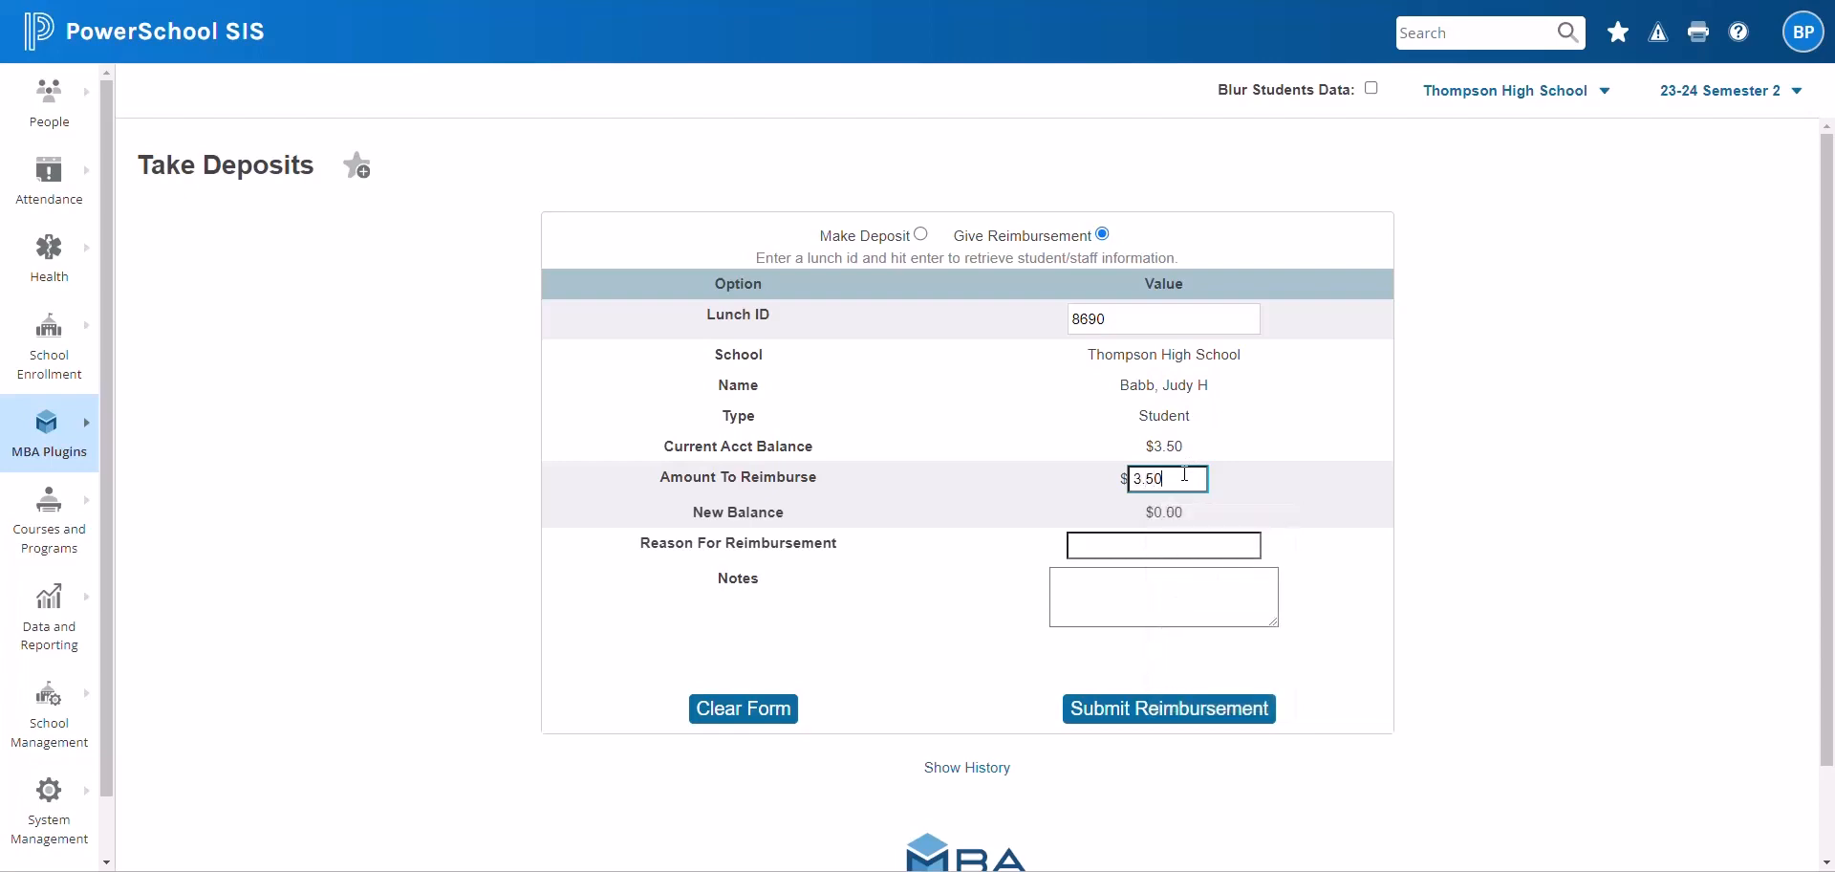
key(Tab)
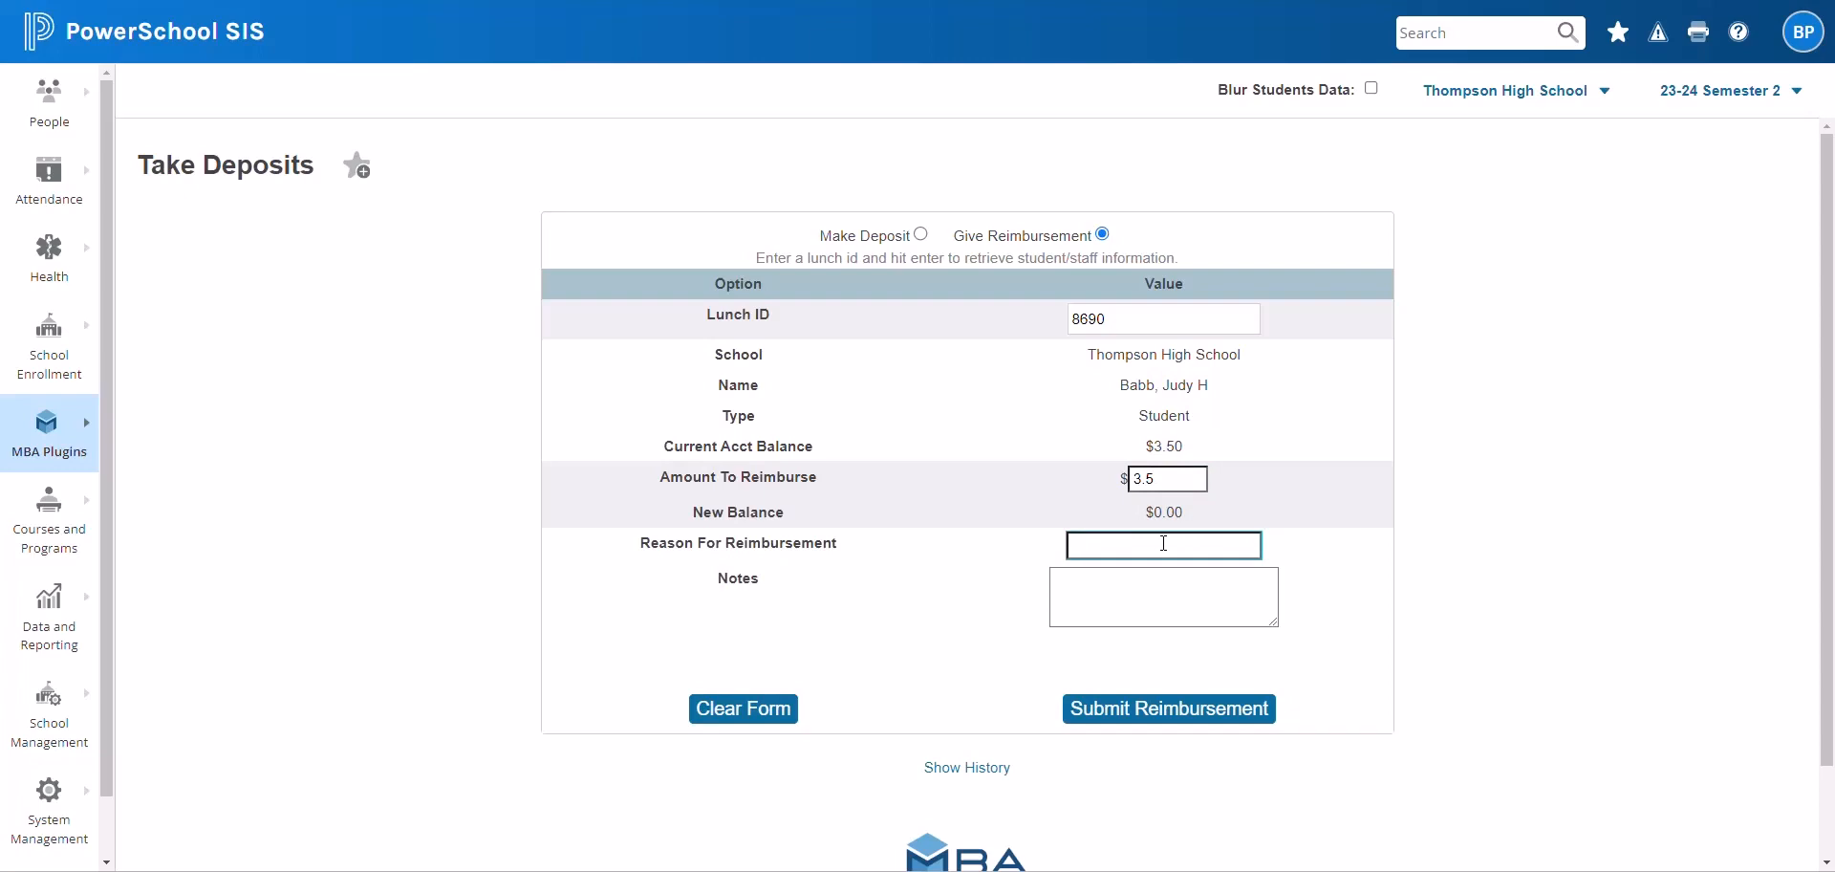
text(Transferred Out)
key(Tab)
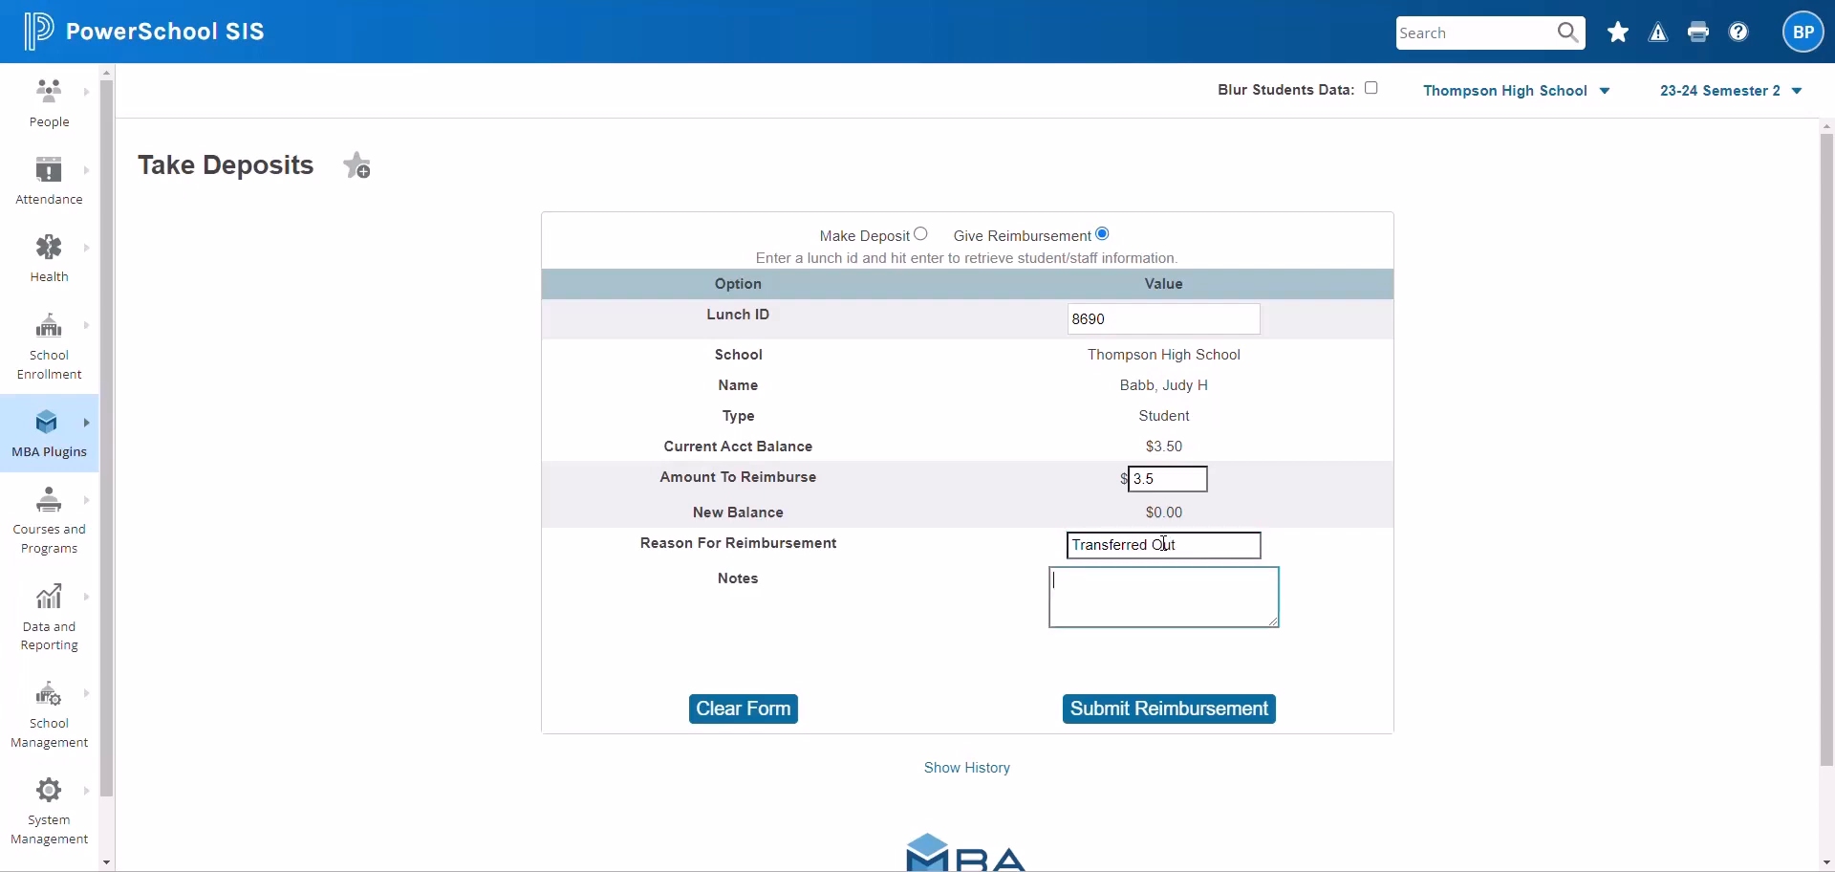
text(Transfer out of district)
click(1192, 712)
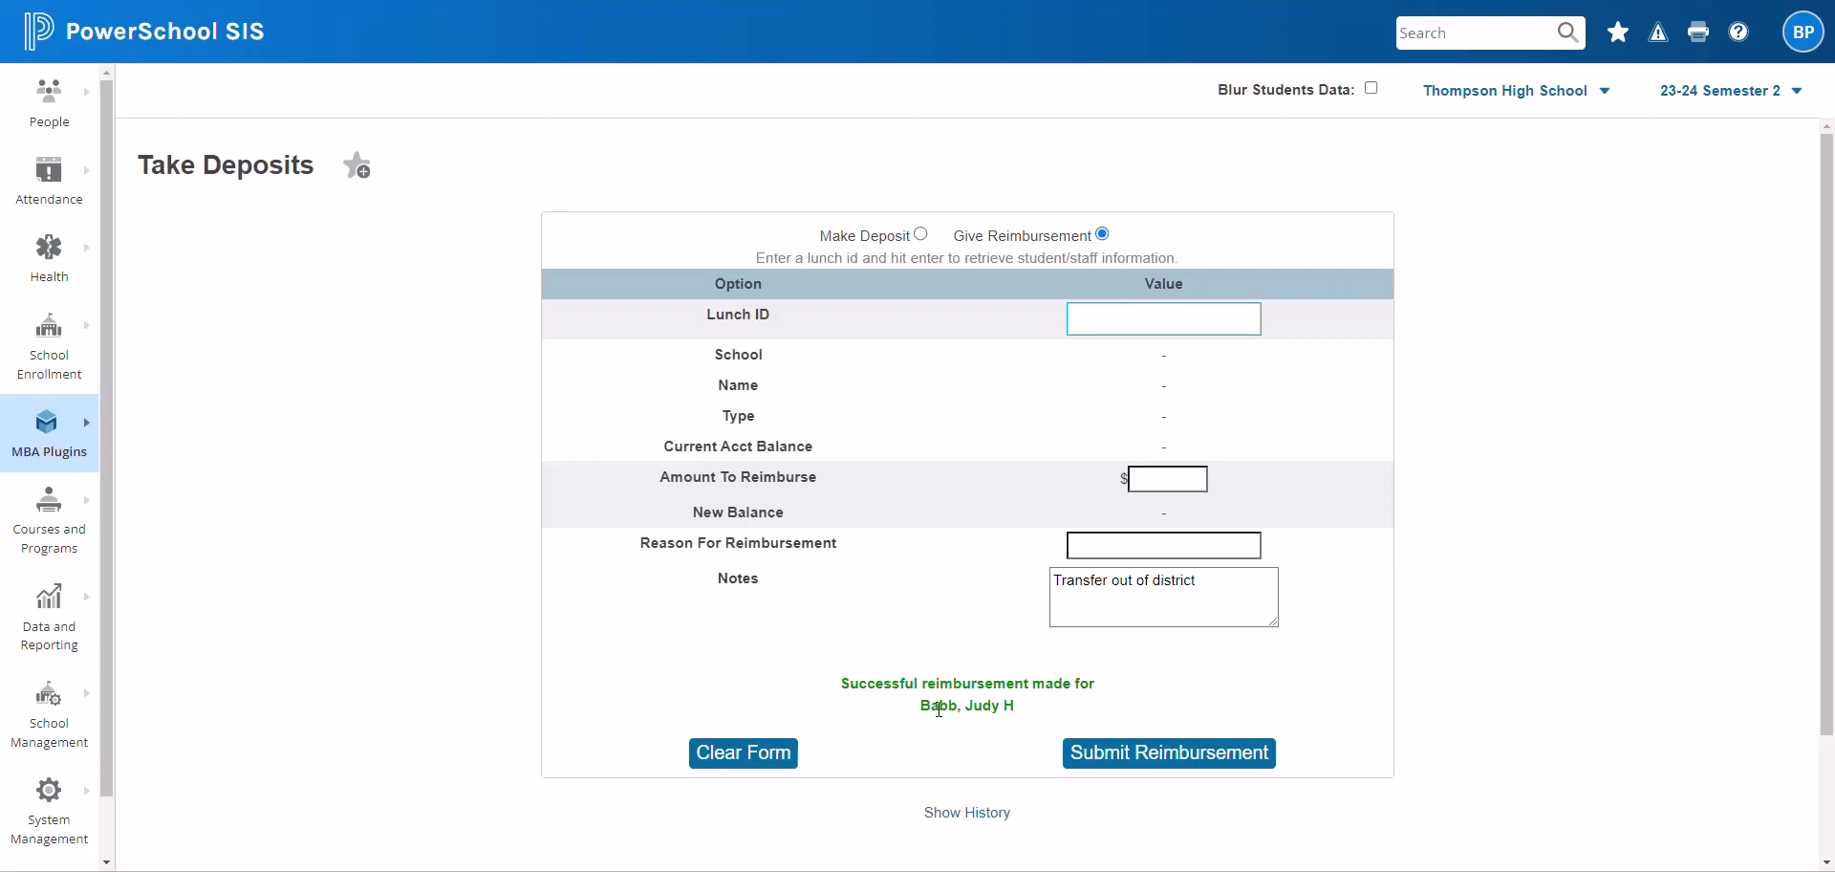
Show the history on the reimbursement page.
scroll(939, 709, down, 1)
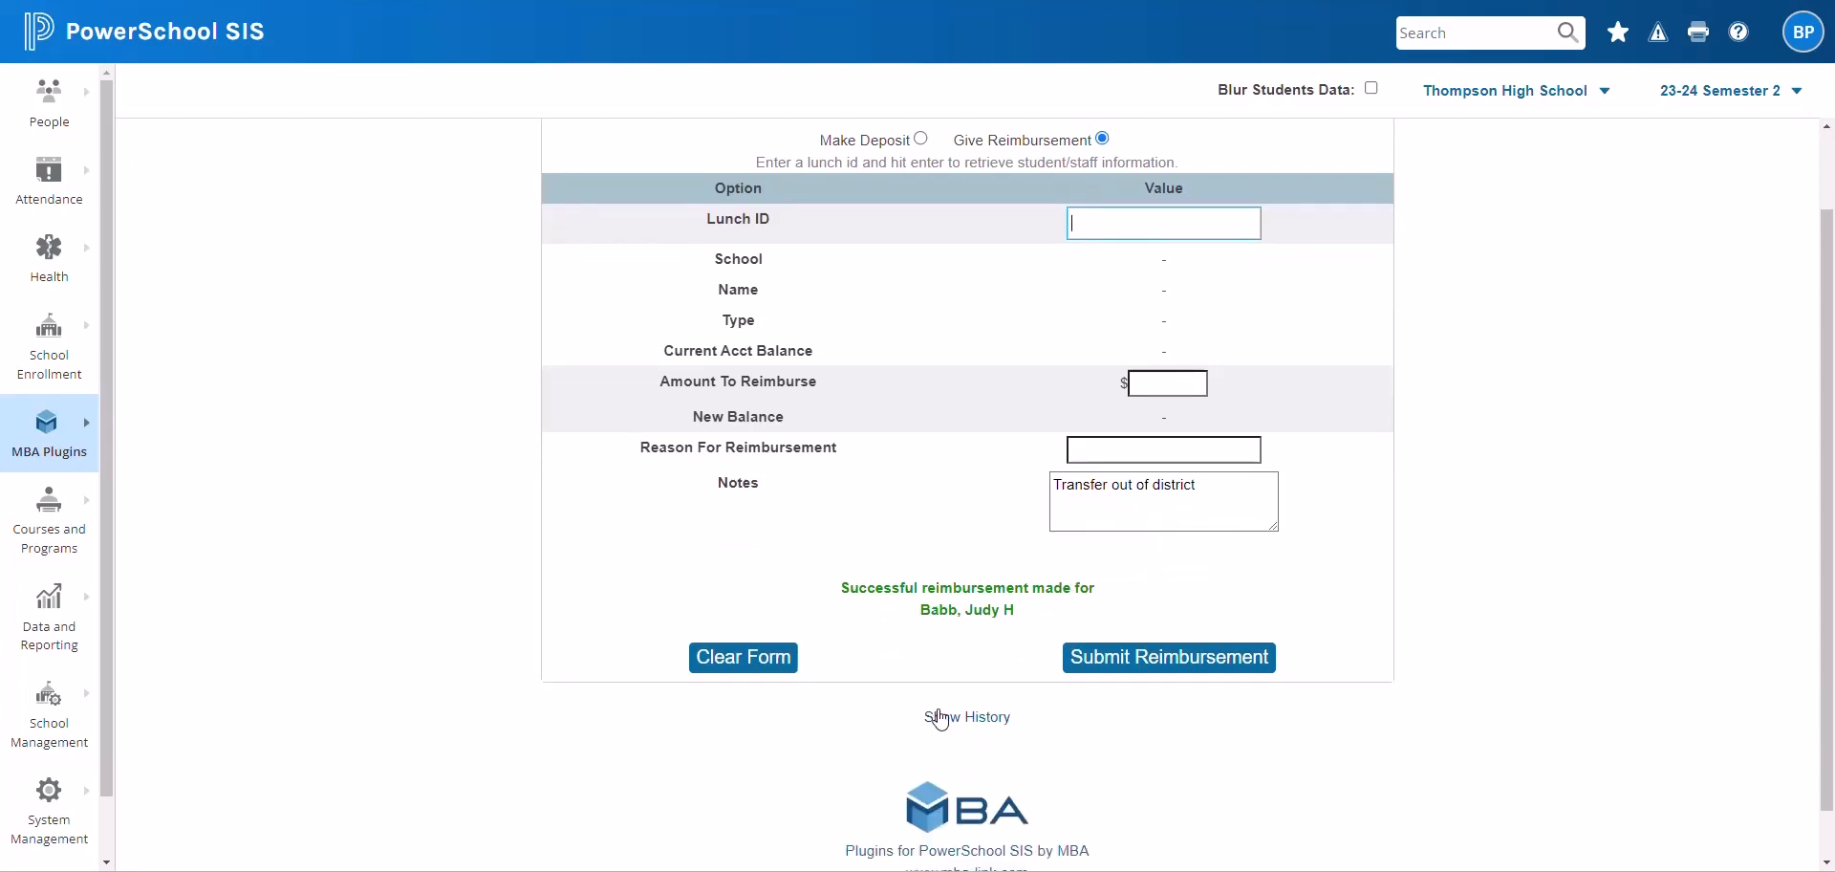
click(942, 719)
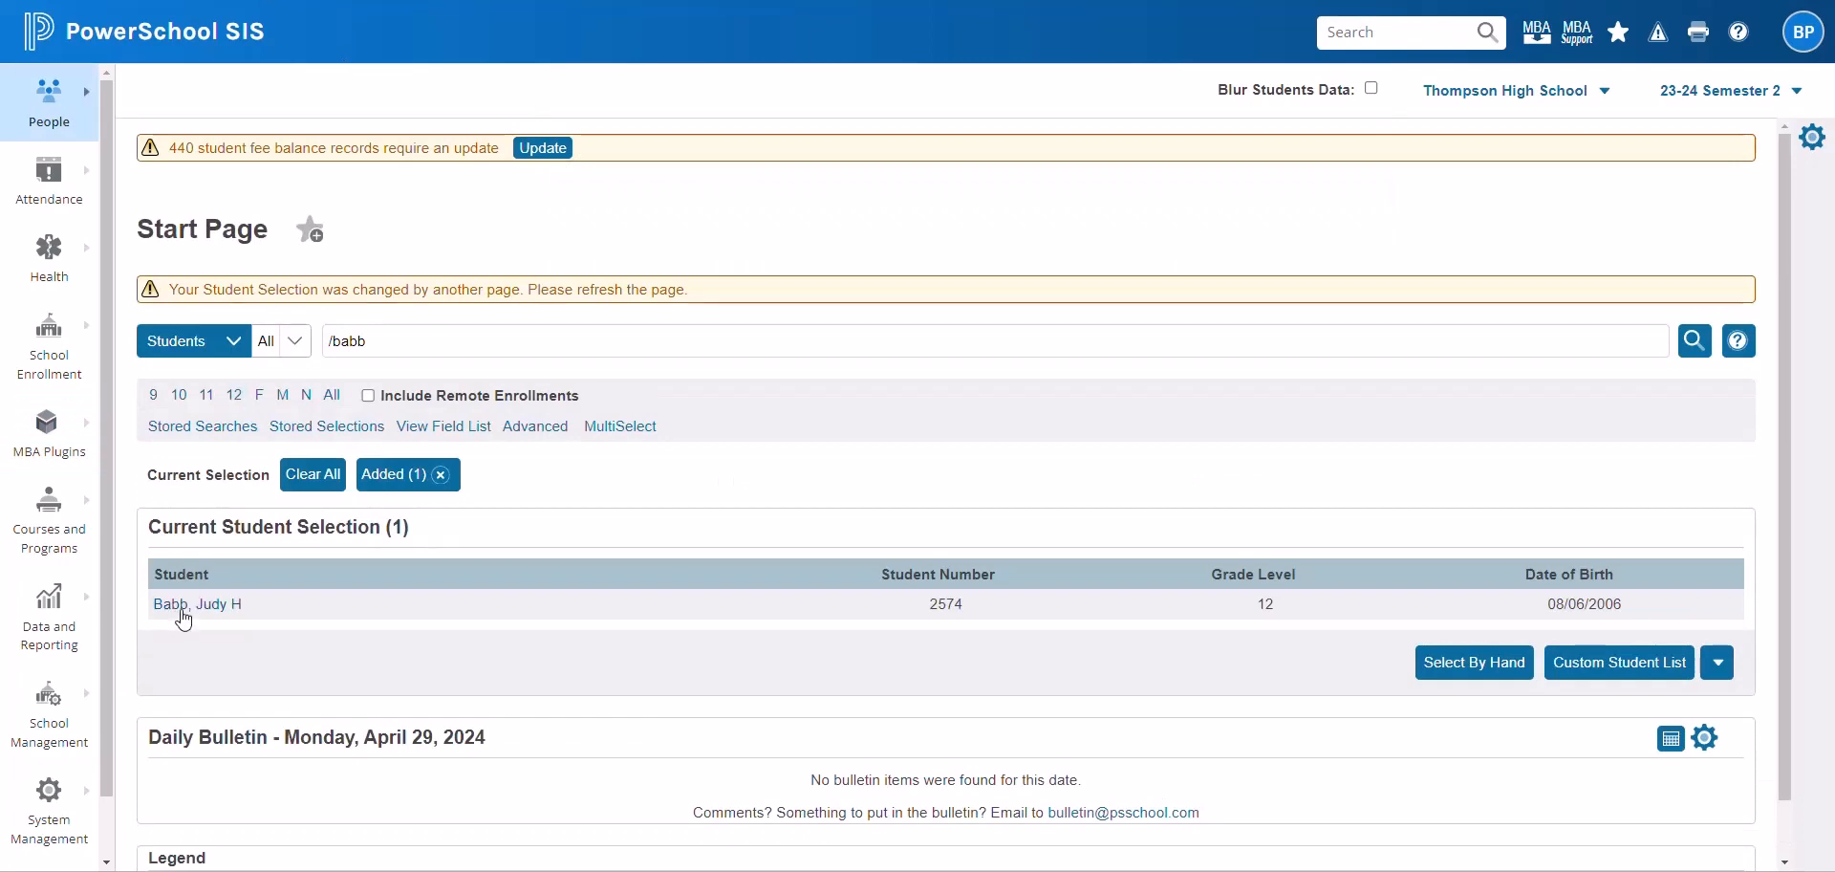
Open the reimbursed student's lunch transactions, view the note of the 04/29/2024 reimbursement and close it.
click(183, 613)
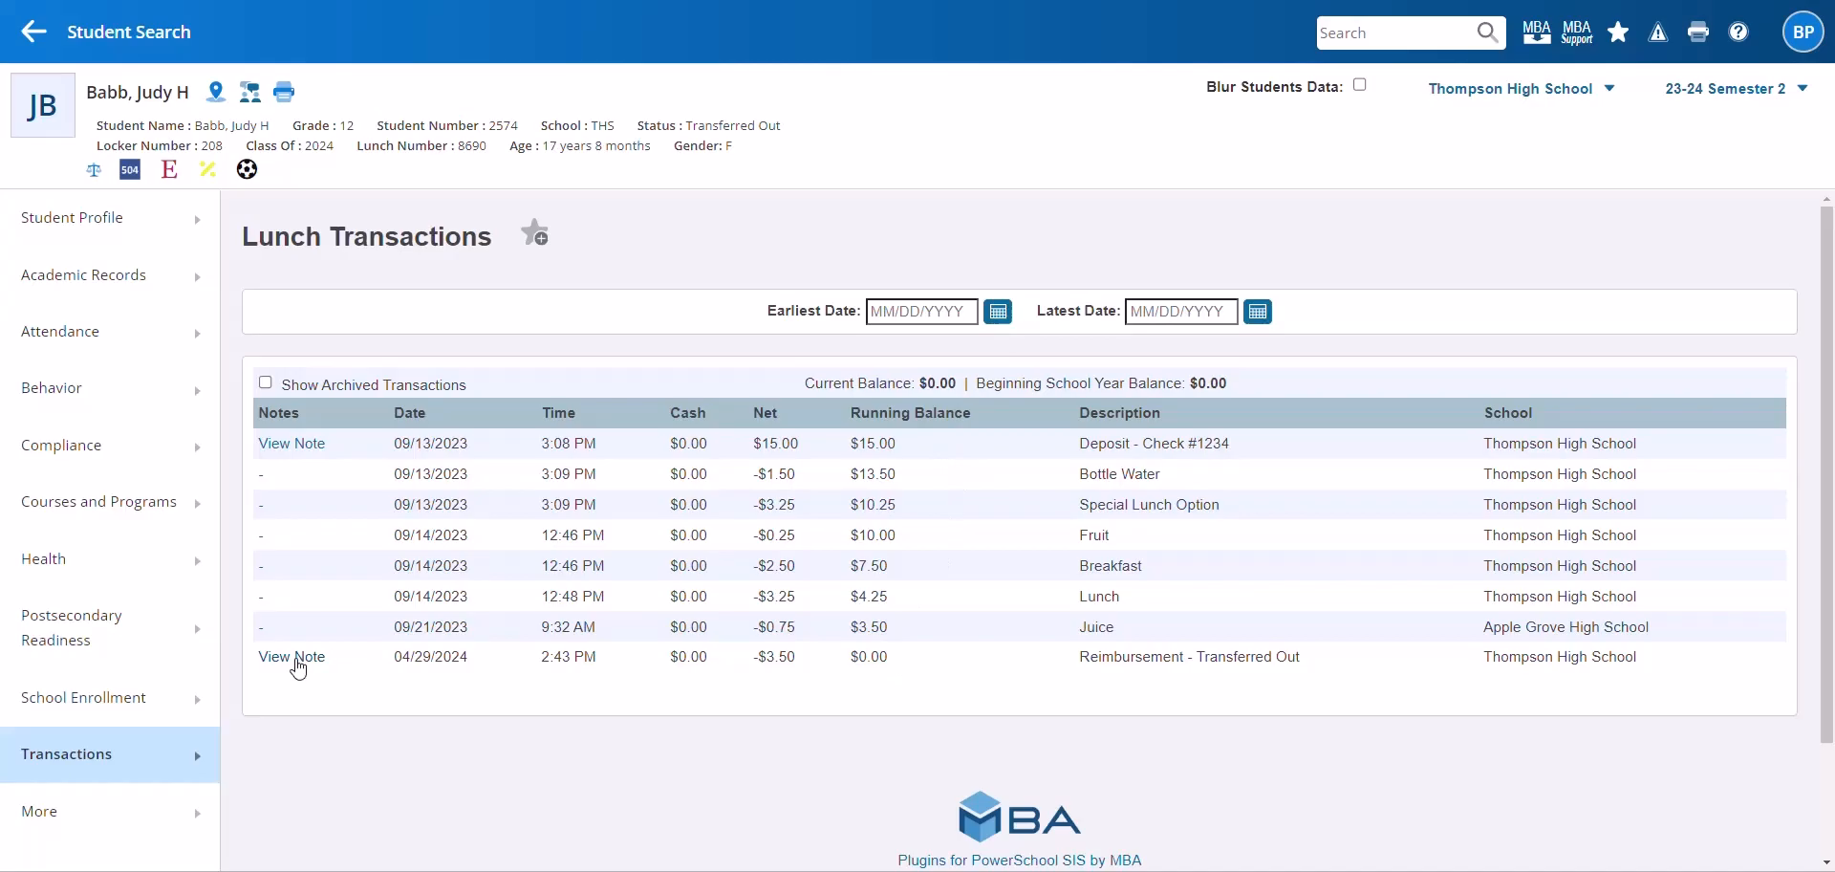
click(296, 659)
click(1052, 469)
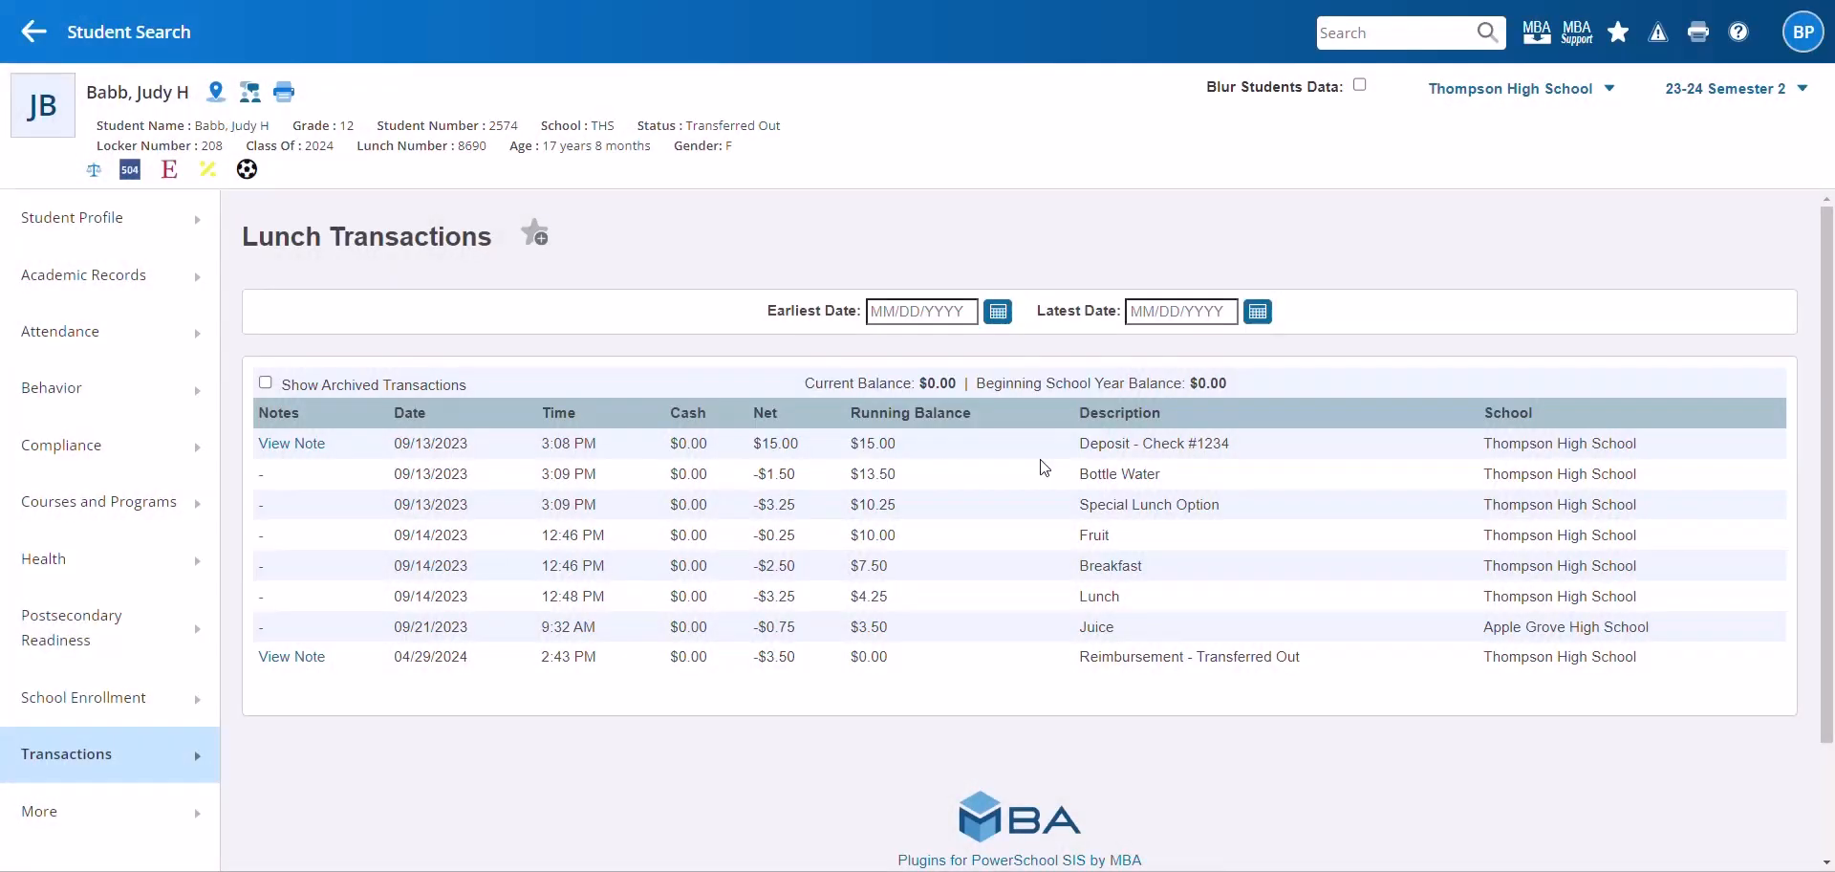